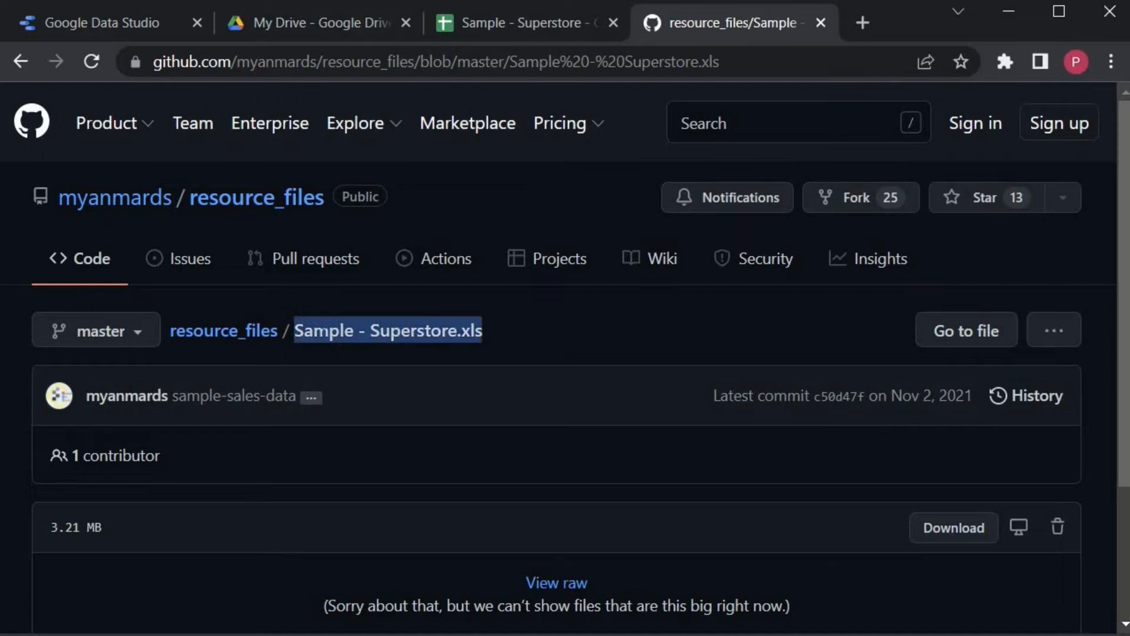
{"action": "left_click", "coordinate": [408, 331]}
{"action": "left_click_drag", "start_coordinate": [295, 331], "coordinate": [485, 331]}
{"action": "left_click", "coordinate": [405, 328]}
{"action": "double_click", "coordinate": [412, 330]}
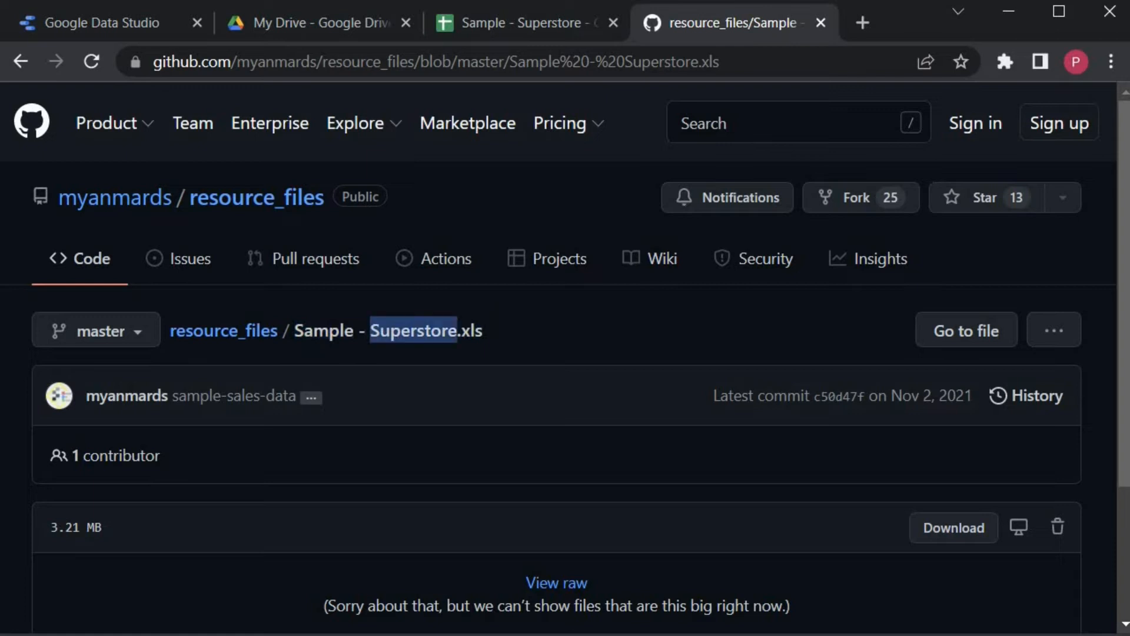
{"action": "triple_click", "coordinate": [412, 330]}
{"action": "double_click", "coordinate": [412, 331]}
{"action": "double_click", "coordinate": [324, 330]}
{"action": "left_click_drag", "start_coordinate": [528, 331], "coordinate": [170, 336]}
{"action": "left_click", "coordinate": [371, 331]}
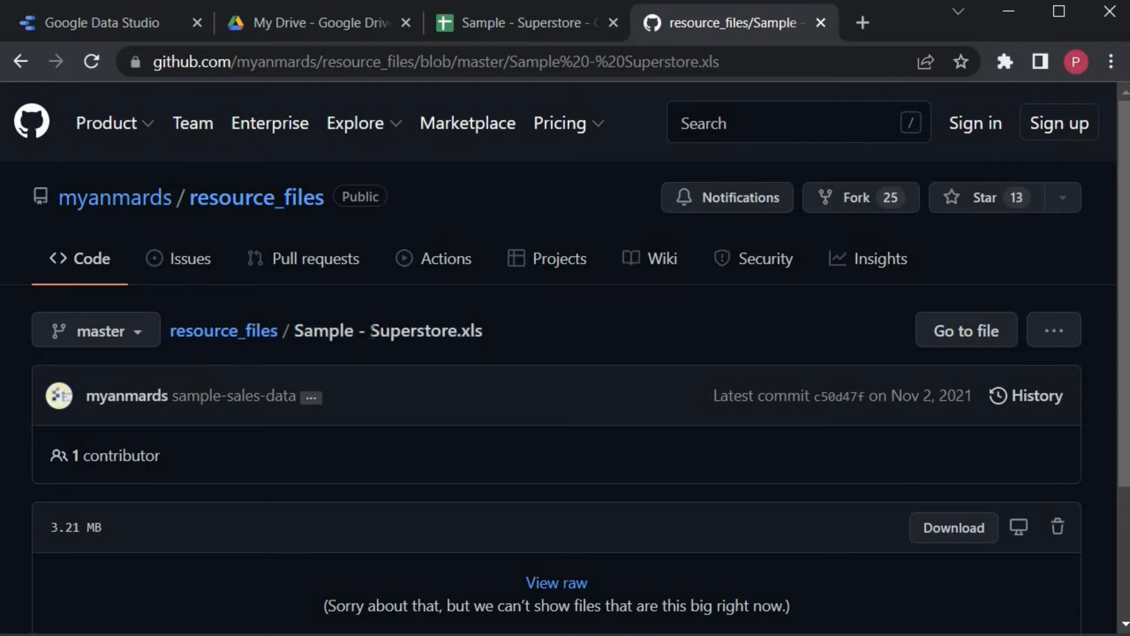
Browse the resource_files repository's file list and open Sample - Superstore.xls from it
{"action": "left_click", "coordinate": [241, 338]}
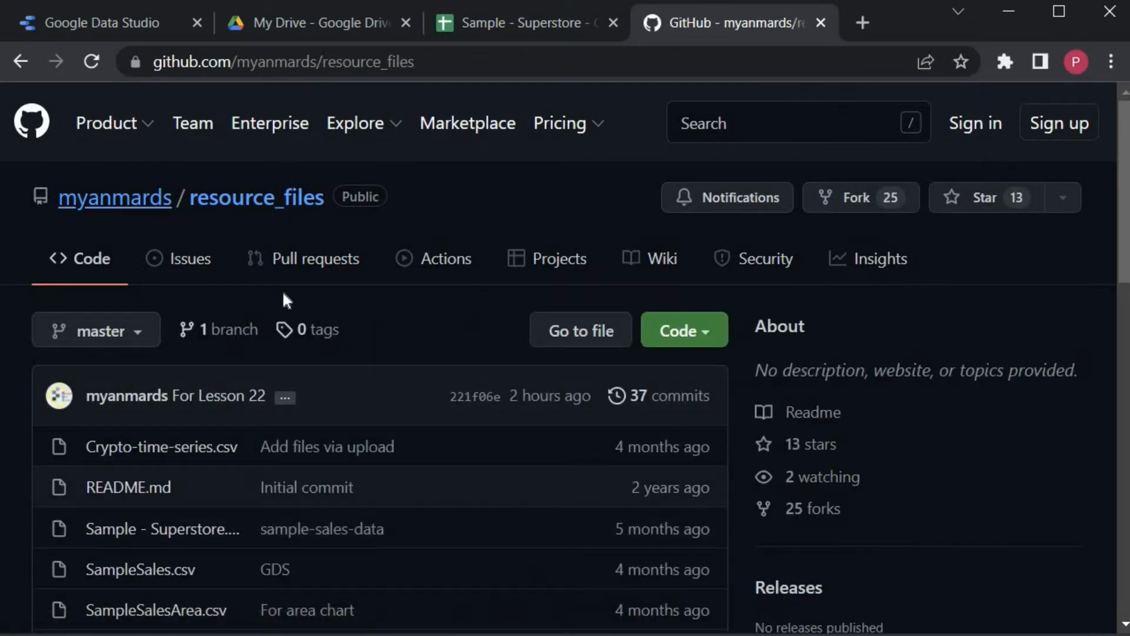
{"action": "scroll", "coordinate": [271, 353], "scroll_direction": "down", "scroll_amount": 5}
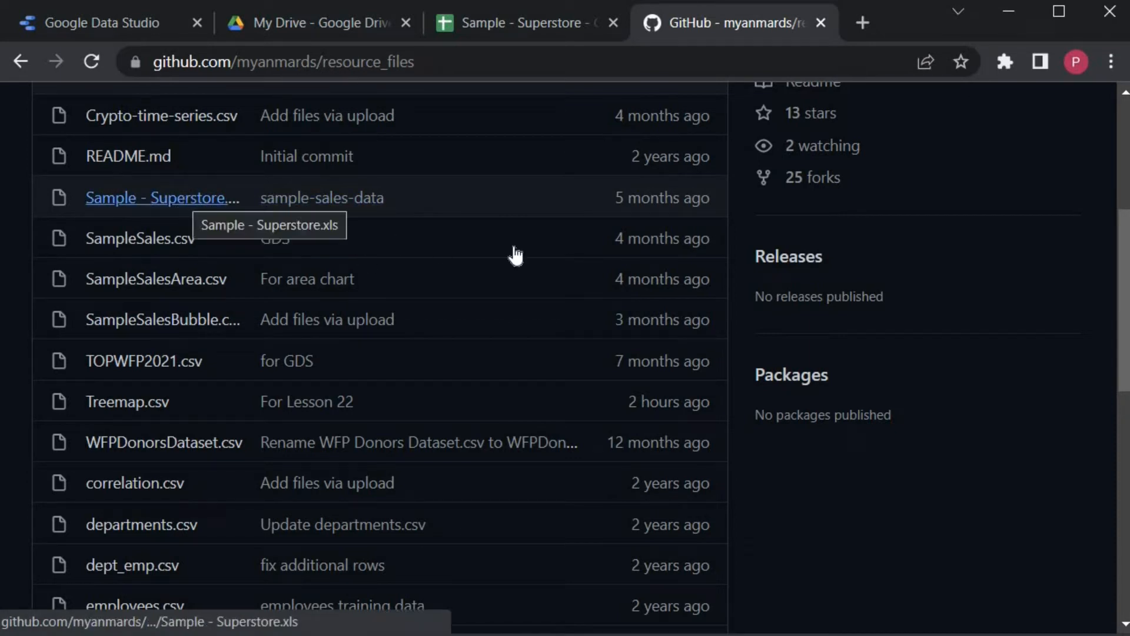
{"action": "left_click", "coordinate": [219, 198]}
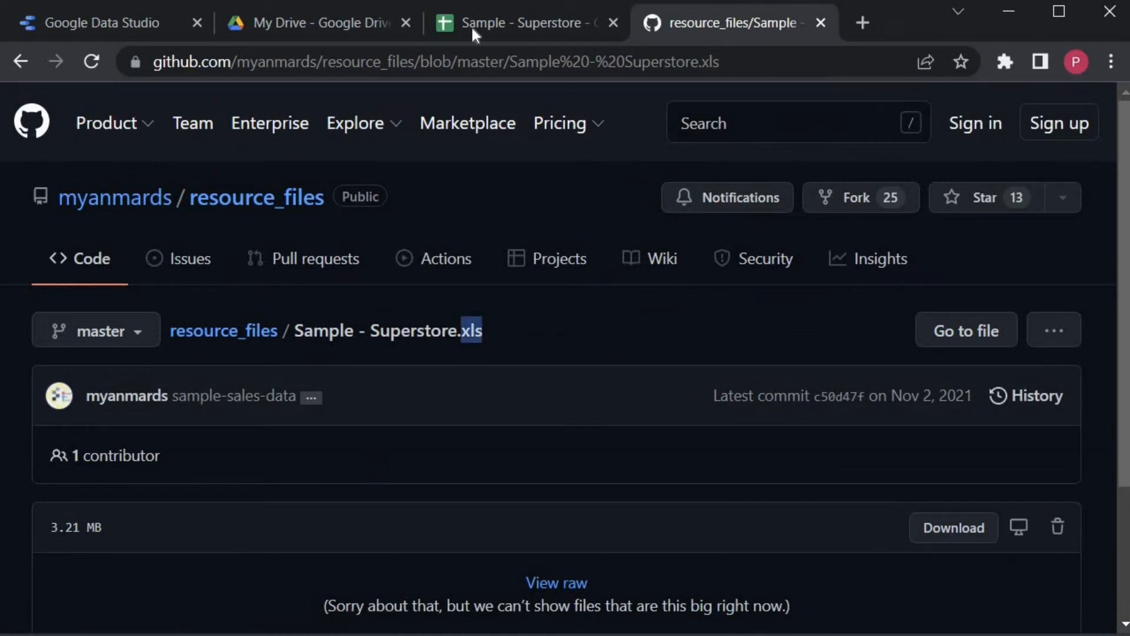
Switch to the Sample - Superstore spreadsheet and examine the Orders sheet from its header row down to the last record
{"action": "key", "text": "ctrl+2"}
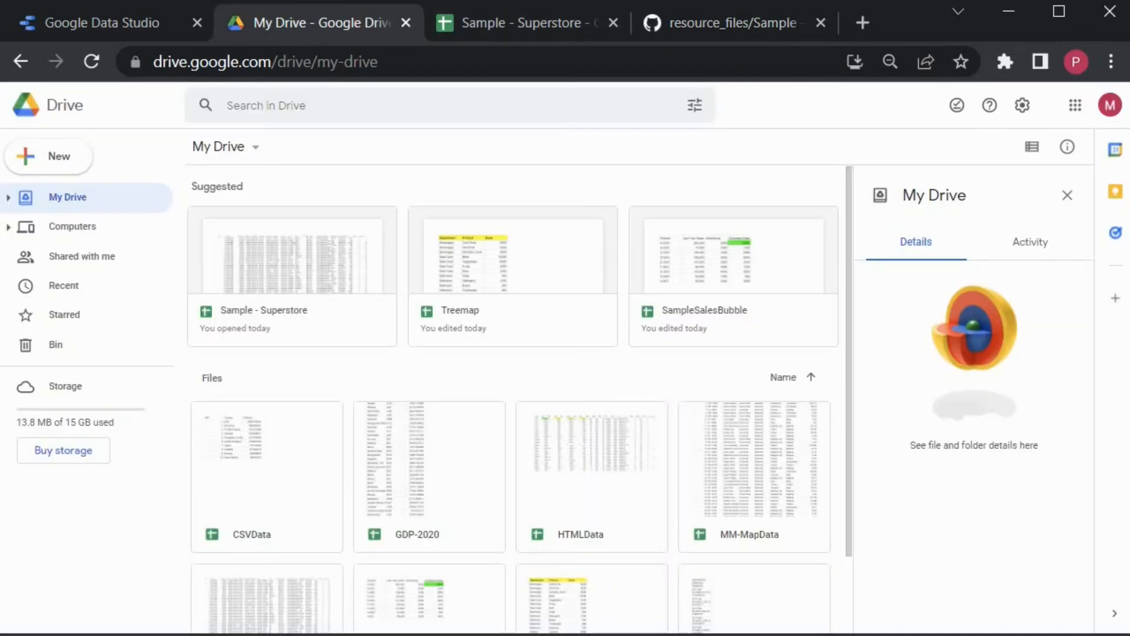
{"action": "key", "text": "ctrl+Tab"}
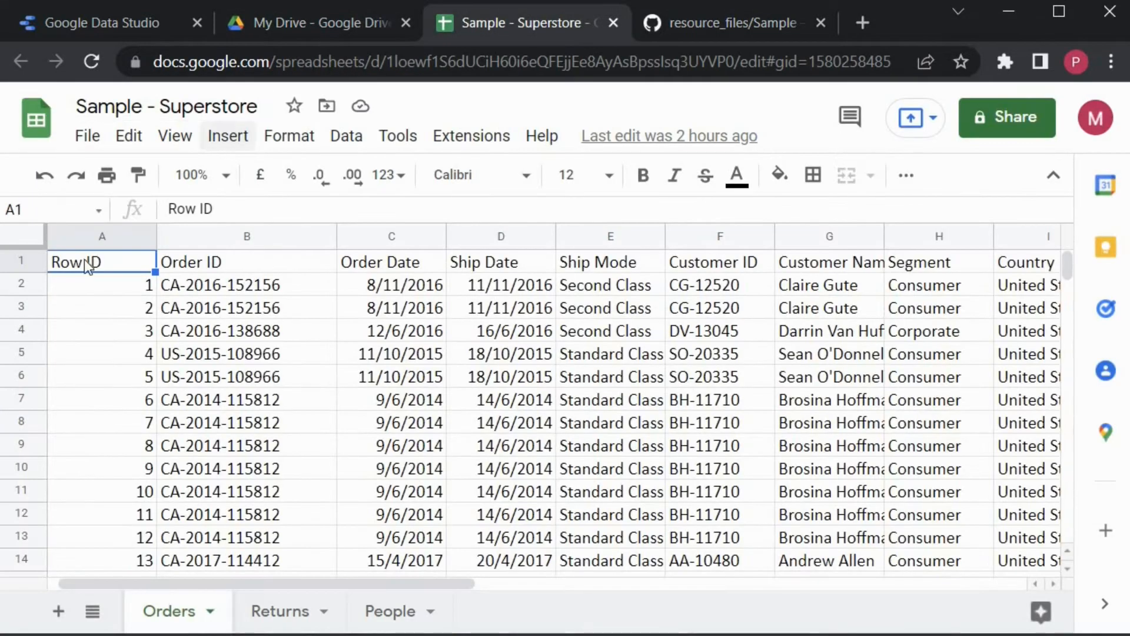
{"action": "left_click", "coordinate": [25, 254]}
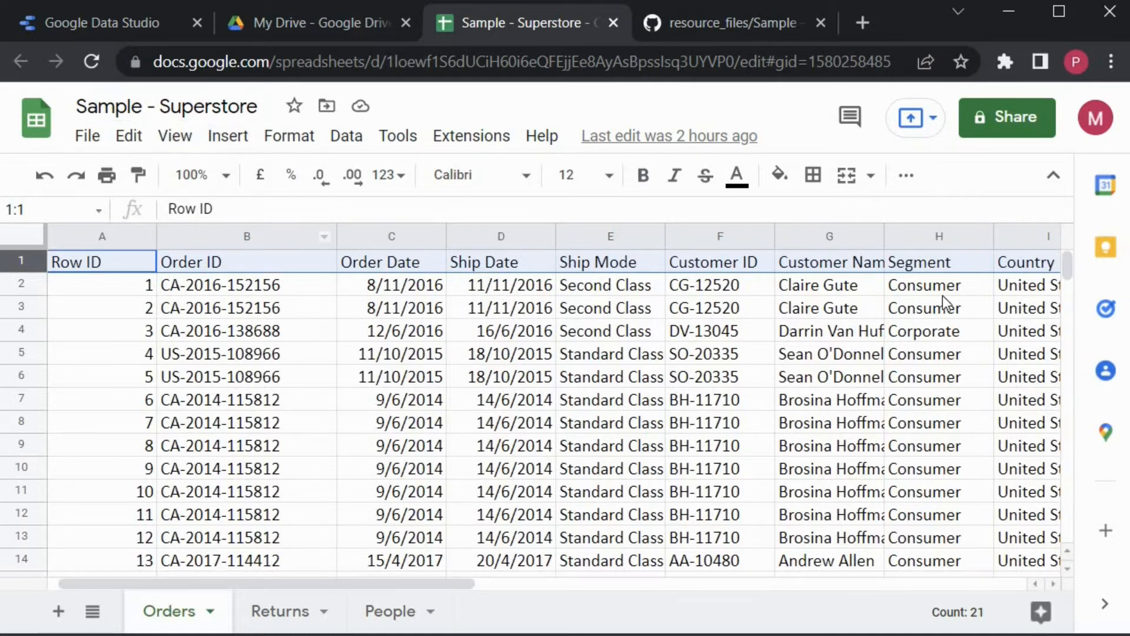
{"action": "left_click_drag", "start_coordinate": [1069, 256], "coordinate": [1085, 530]}
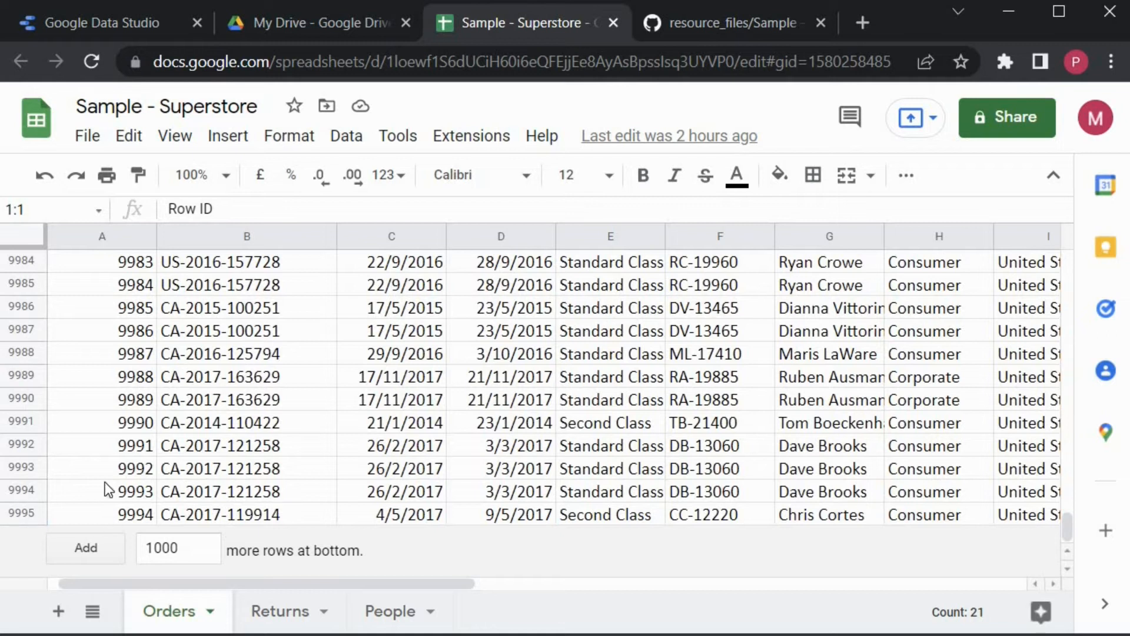
{"action": "left_click", "coordinate": [24, 514]}
{"action": "left_click", "coordinate": [118, 469]}
{"action": "left_click", "coordinate": [94, 518]}
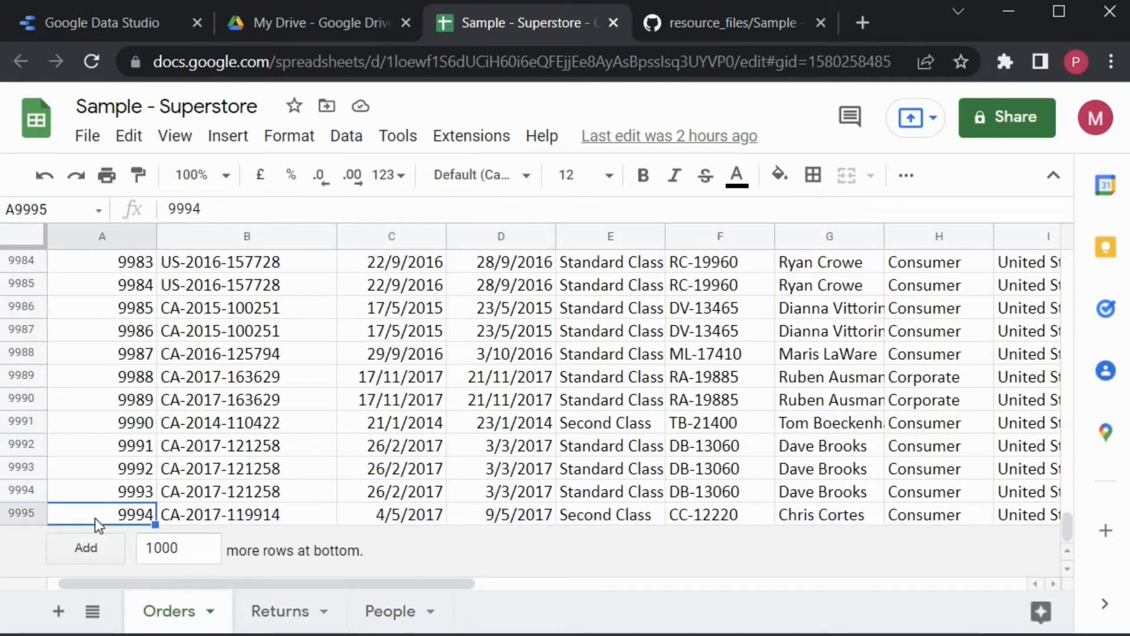
{"action": "left_click_drag", "start_coordinate": [1071, 522], "coordinate": [1078, 300]}
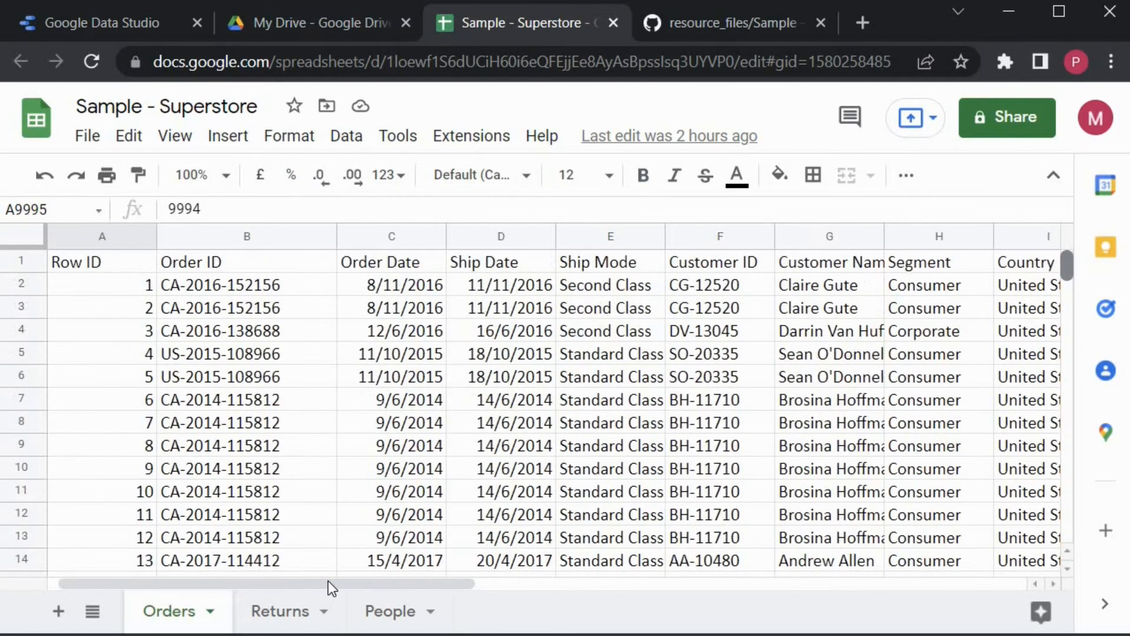
Review all the columns of the Orders sheet, from Row ID across to Profit and back
{"action": "left_click_drag", "start_coordinate": [383, 582], "coordinate": [440, 583]}
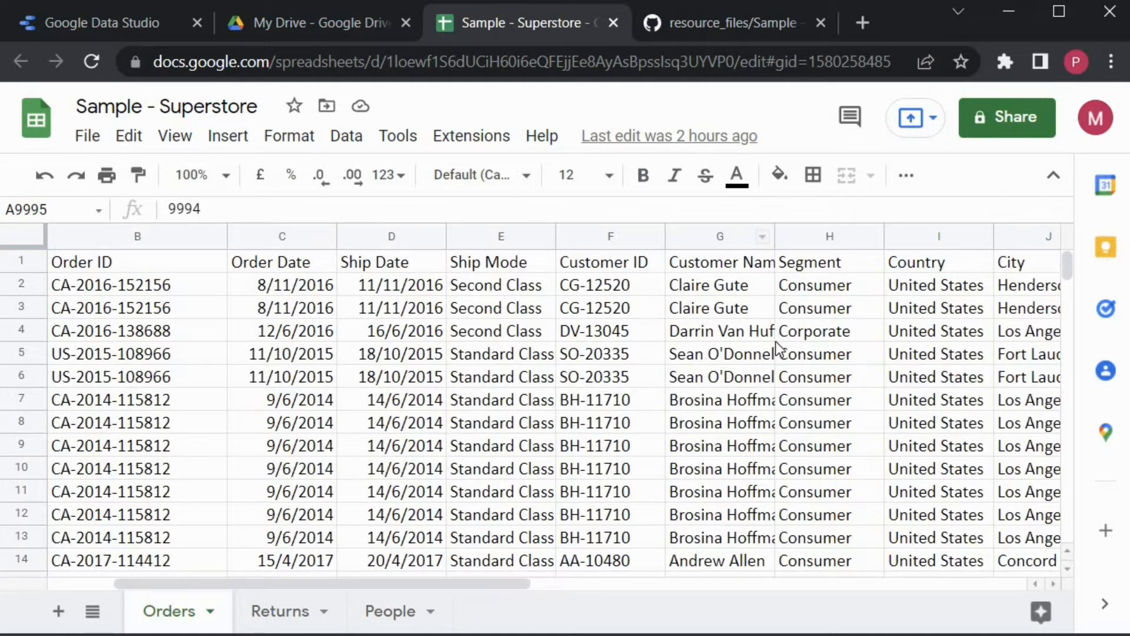
{"action": "left_click_drag", "start_coordinate": [646, 585], "coordinate": [775, 583]}
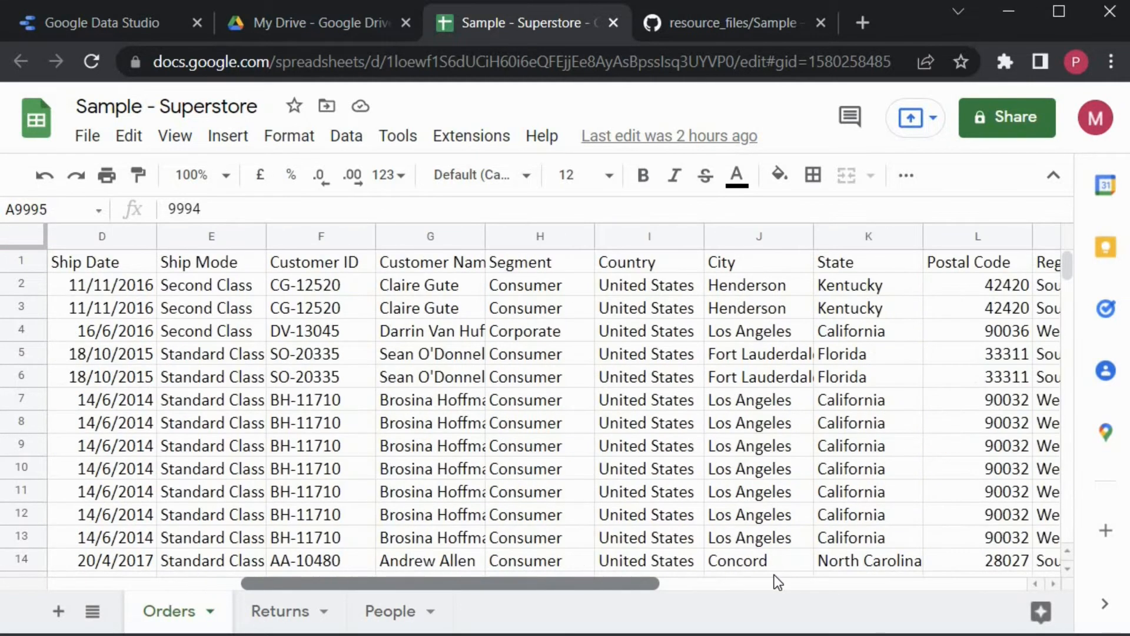
{"action": "left_click", "coordinate": [1019, 578]}
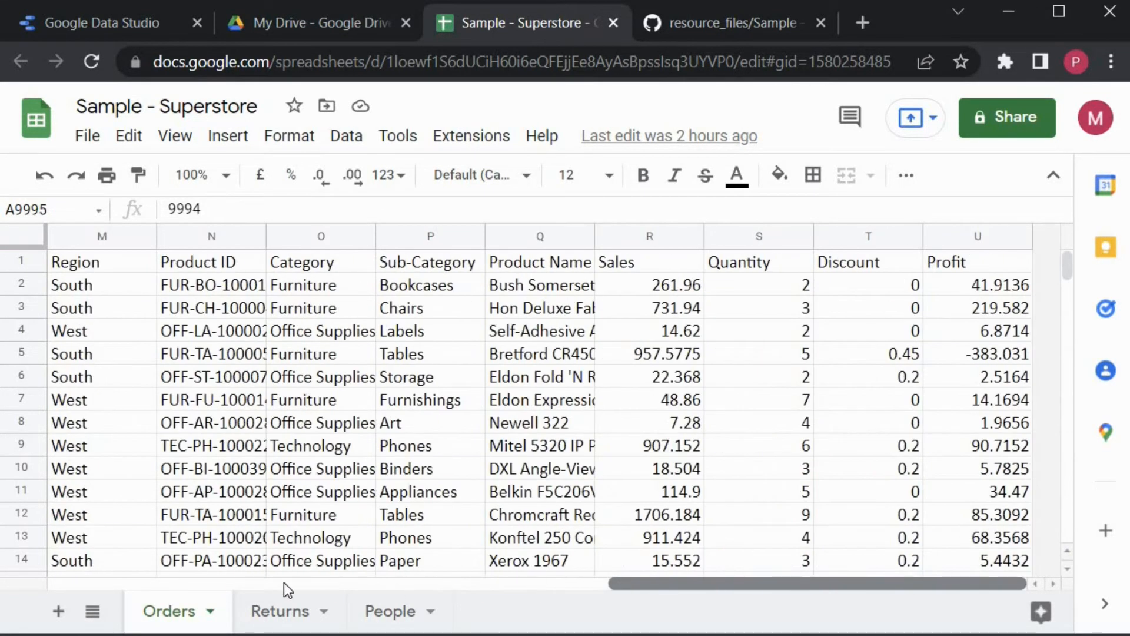
{"action": "scroll", "coordinate": [284, 582], "scroll_direction": "left", "scroll_amount": 10}
{"action": "scroll", "coordinate": [280, 577], "scroll_direction": "right", "scroll_amount": 10}
{"action": "scroll", "coordinate": [278, 575], "scroll_direction": "left", "scroll_amount": 10}
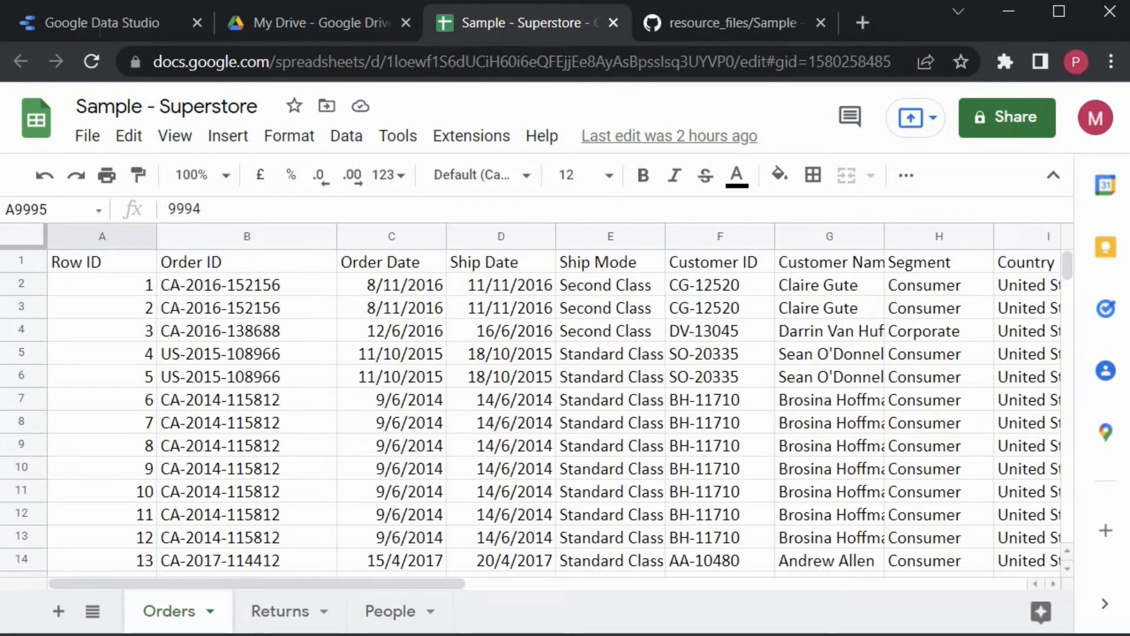
Switch to Data Studio and open the Treemap page of the Project-4 report for editing
{"action": "key", "text": "ctrl+1"}
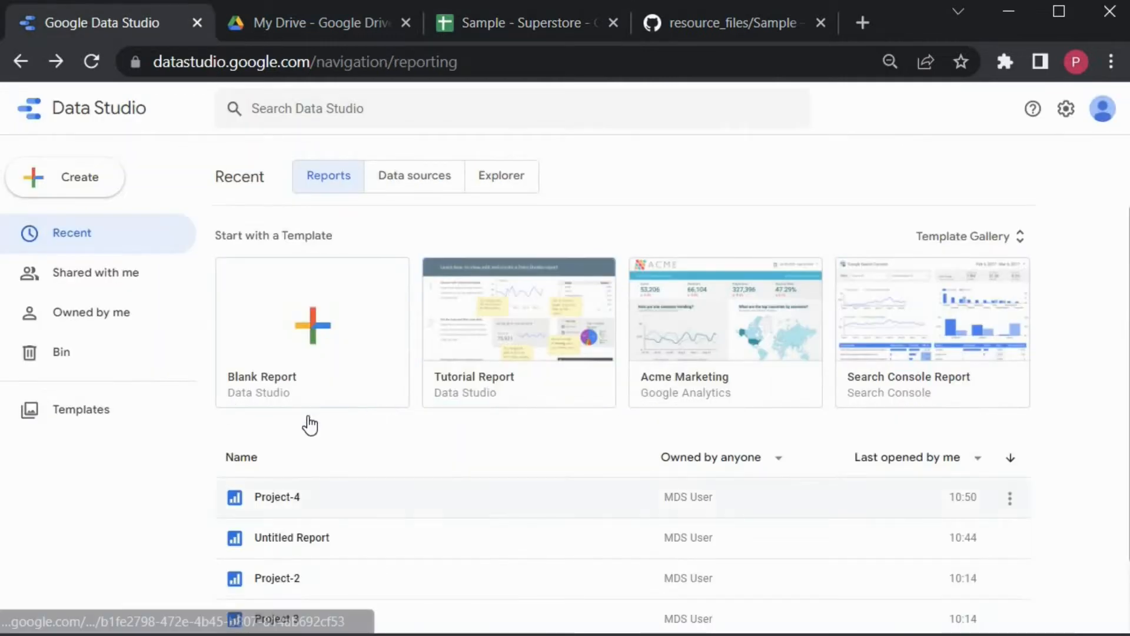
{"action": "scroll", "coordinate": [310, 425], "scroll_direction": "down", "scroll_amount": 2}
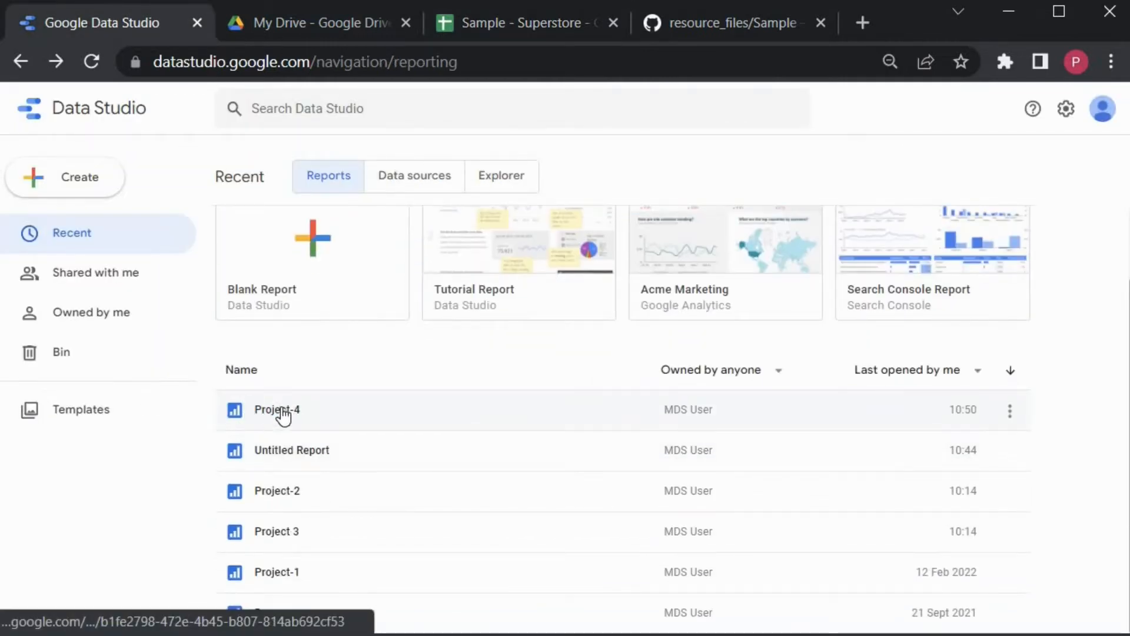
{"action": "left_click", "coordinate": [309, 400]}
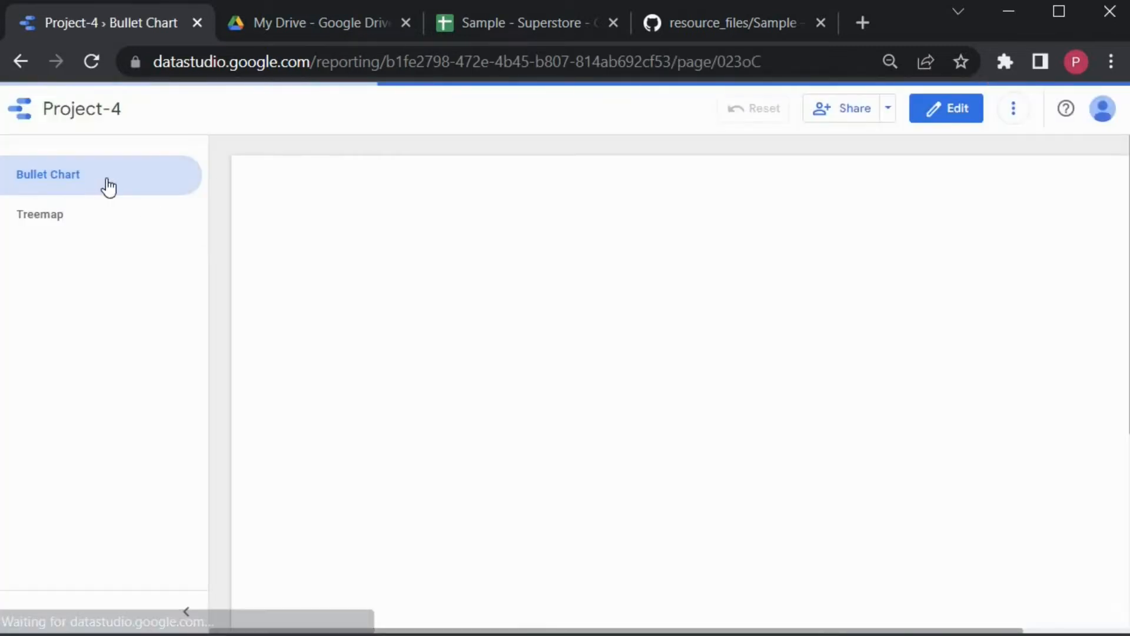
{"action": "left_click", "coordinate": [118, 218]}
{"action": "left_click", "coordinate": [949, 110]}
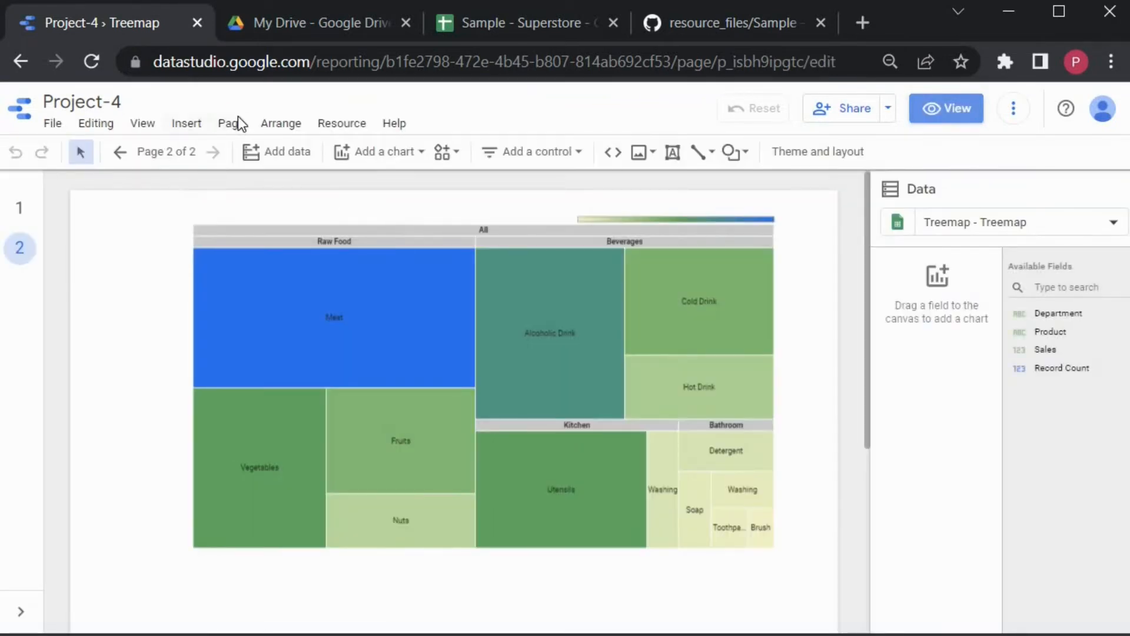
Add a new page to the report and name it Pivot Table
{"action": "left_click", "coordinate": [261, 164]}
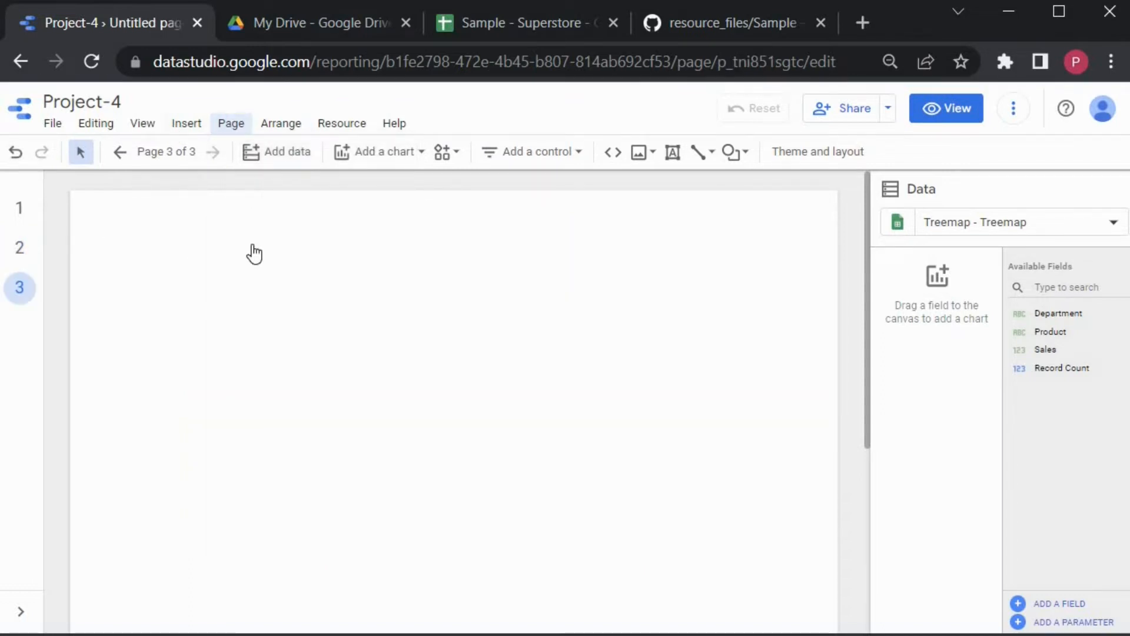
{"action": "key", "text": "Return"}
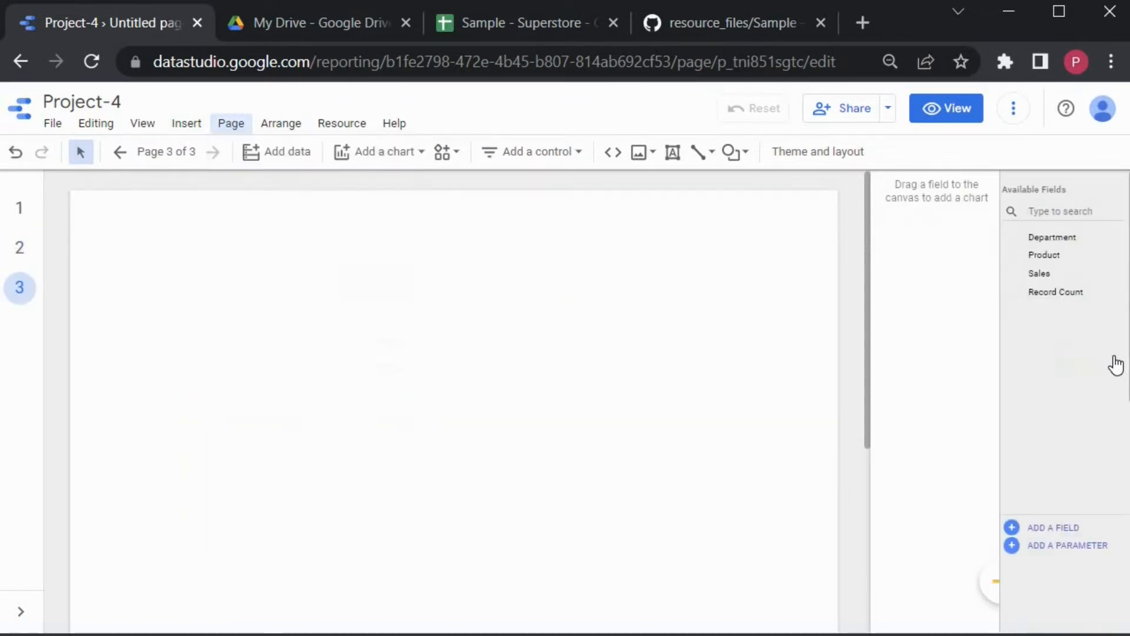
{"action": "right_click", "coordinate": [986, 360]}
{"action": "left_click", "coordinate": [986, 366]}
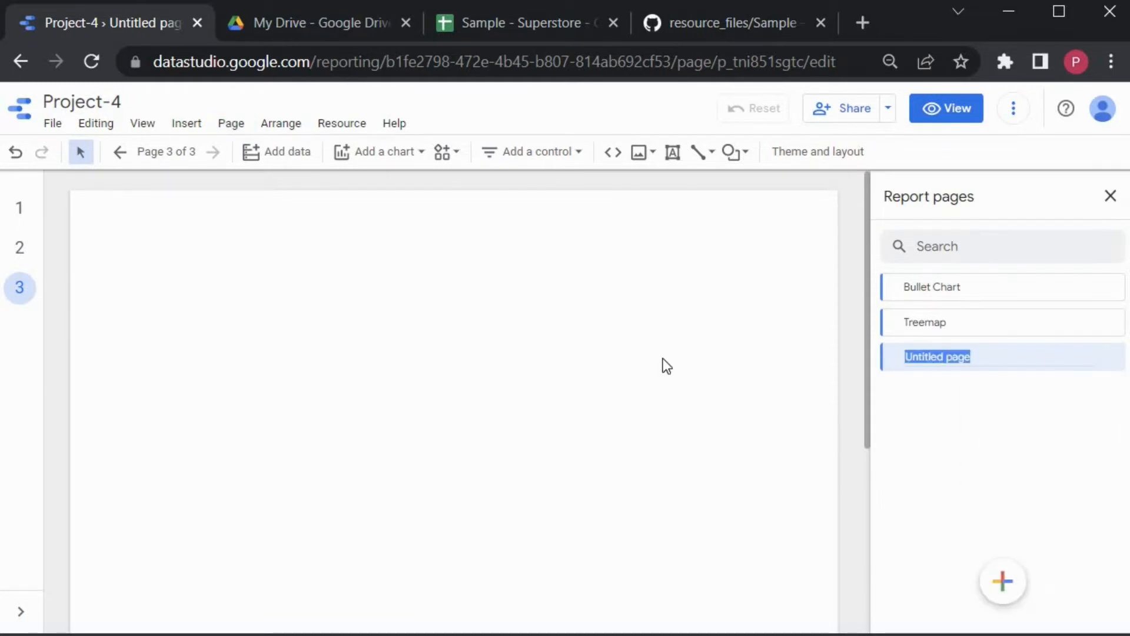
{"action": "type", "text": "Pivot Table"}
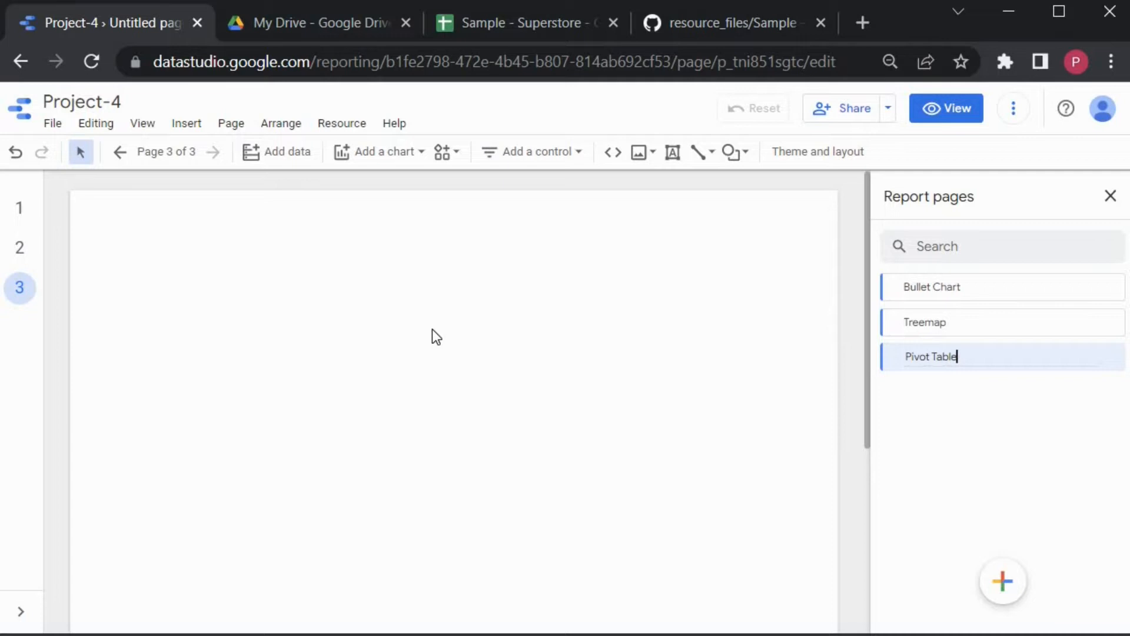
{"action": "left_click", "coordinate": [436, 337]}
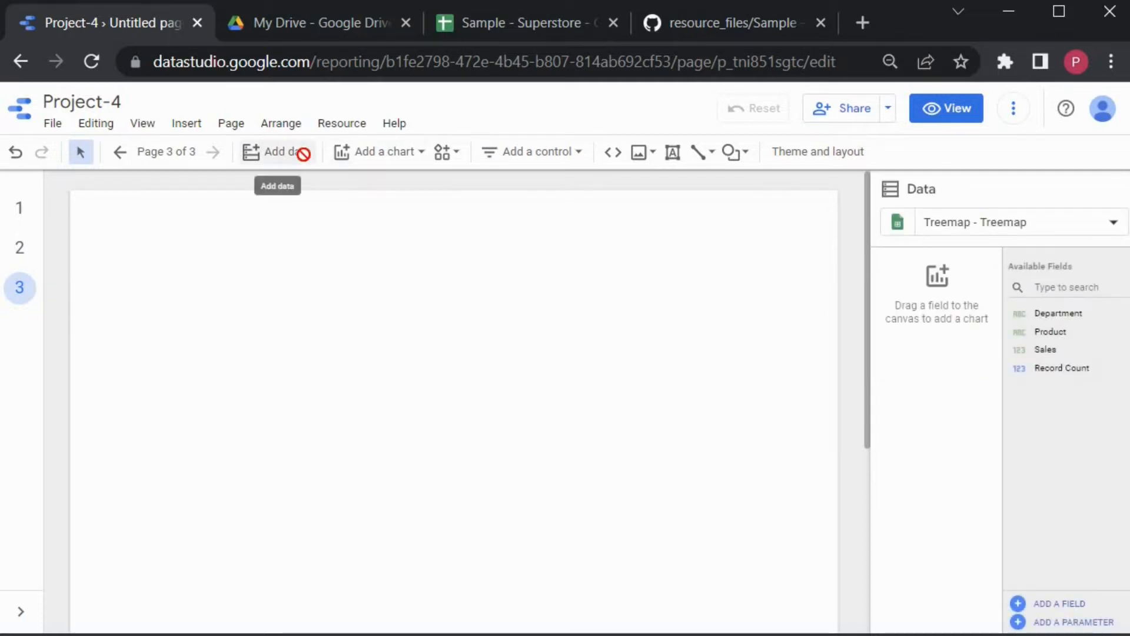
Add the Orders worksheet of the Sample - Superstore Google Sheets file to the report as a data source
{"action": "left_click", "coordinate": [283, 152]}
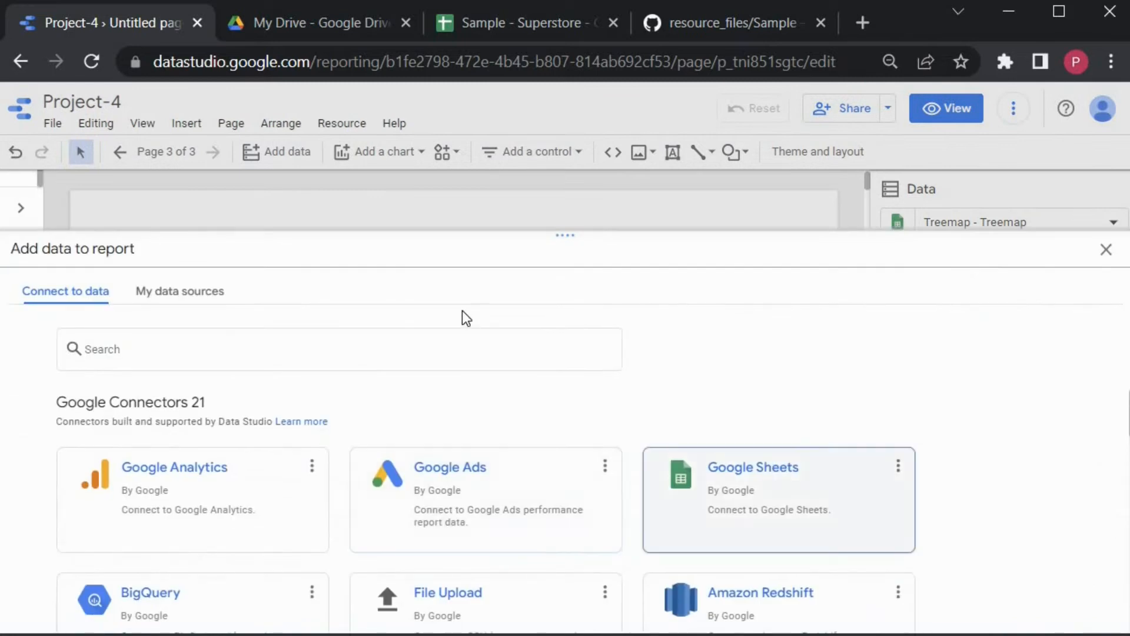
{"action": "left_click", "coordinate": [266, 428]}
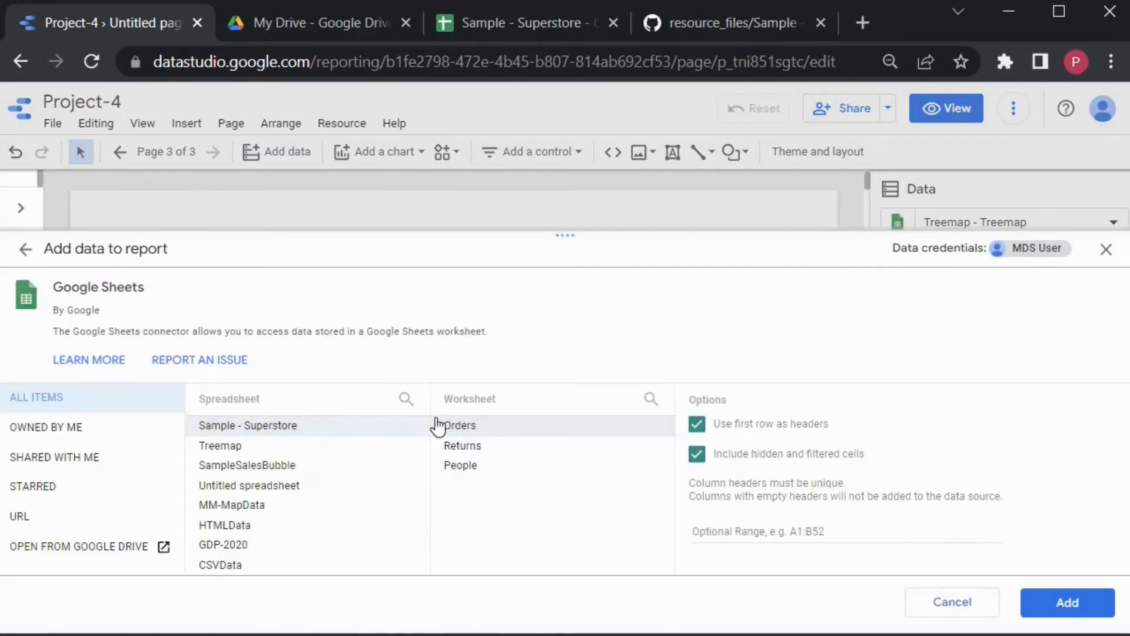
{"action": "left_click", "coordinate": [463, 468]}
{"action": "left_click", "coordinate": [532, 430]}
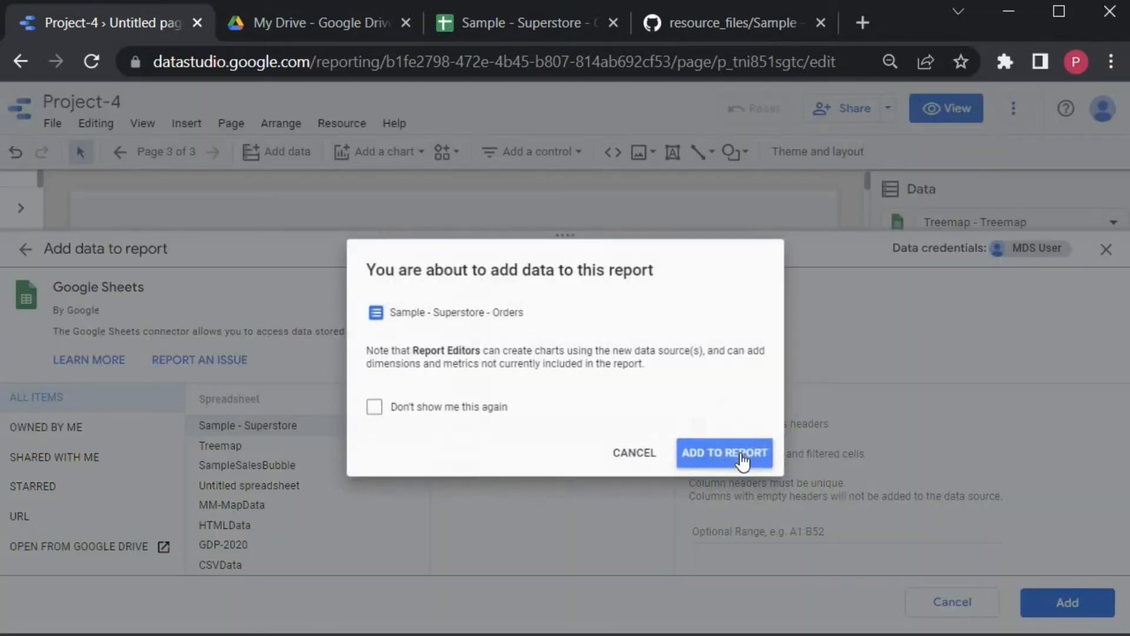
{"action": "left_click", "coordinate": [741, 458]}
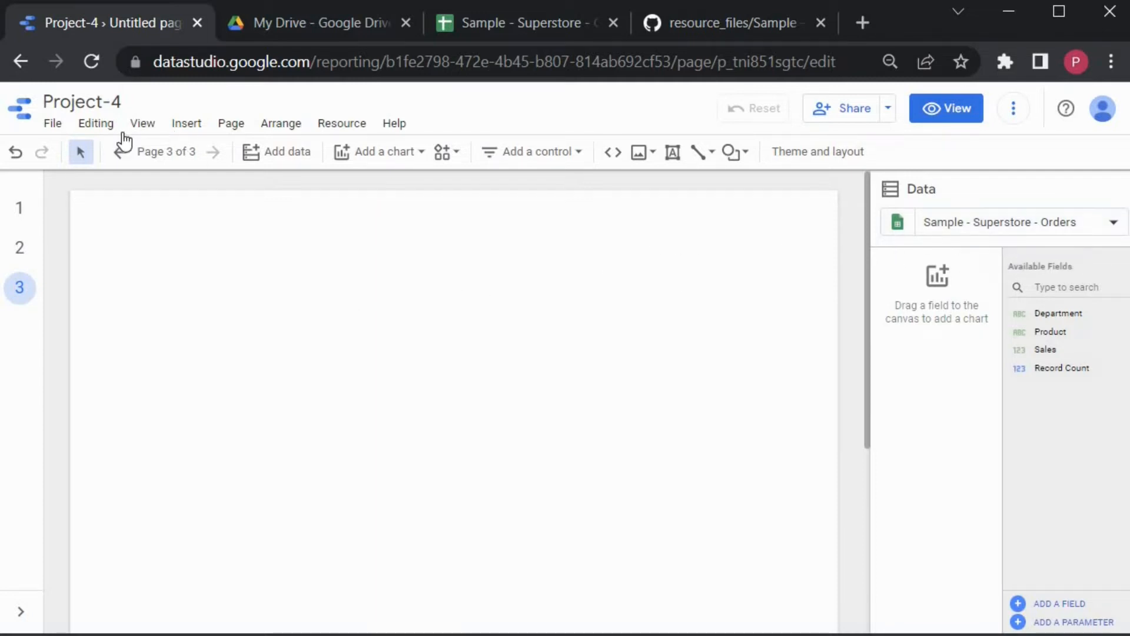
Switch back to the Sample - Superstore spreadsheet and create a new filter view from the Orders header row
{"action": "left_click", "coordinate": [497, 23]}
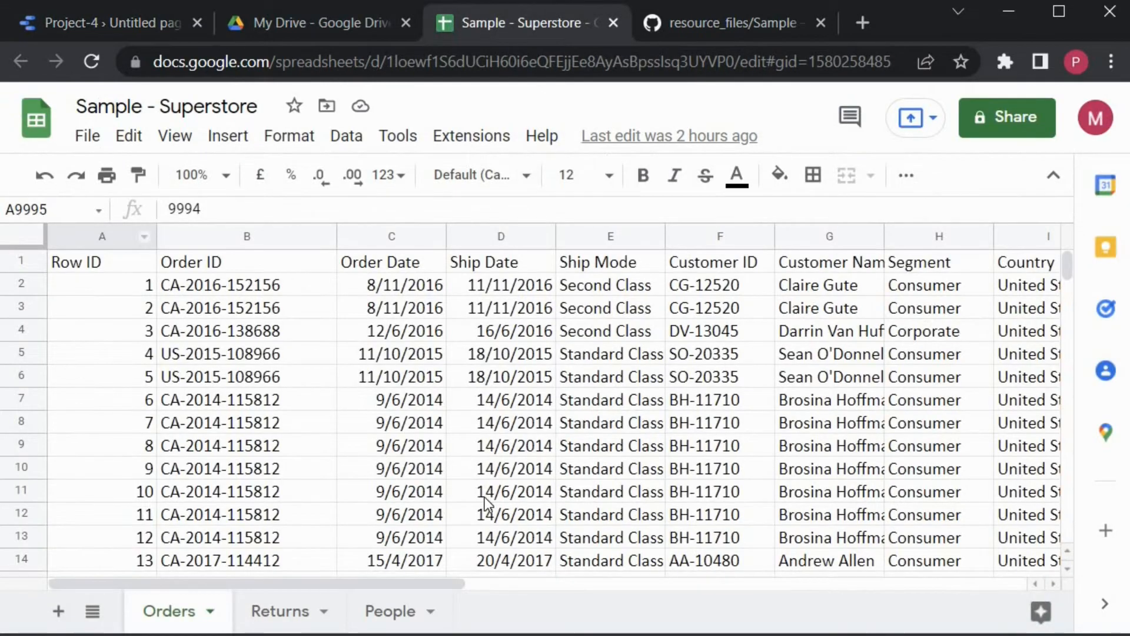
{"action": "left_click_drag", "start_coordinate": [450, 585], "coordinate": [706, 577]}
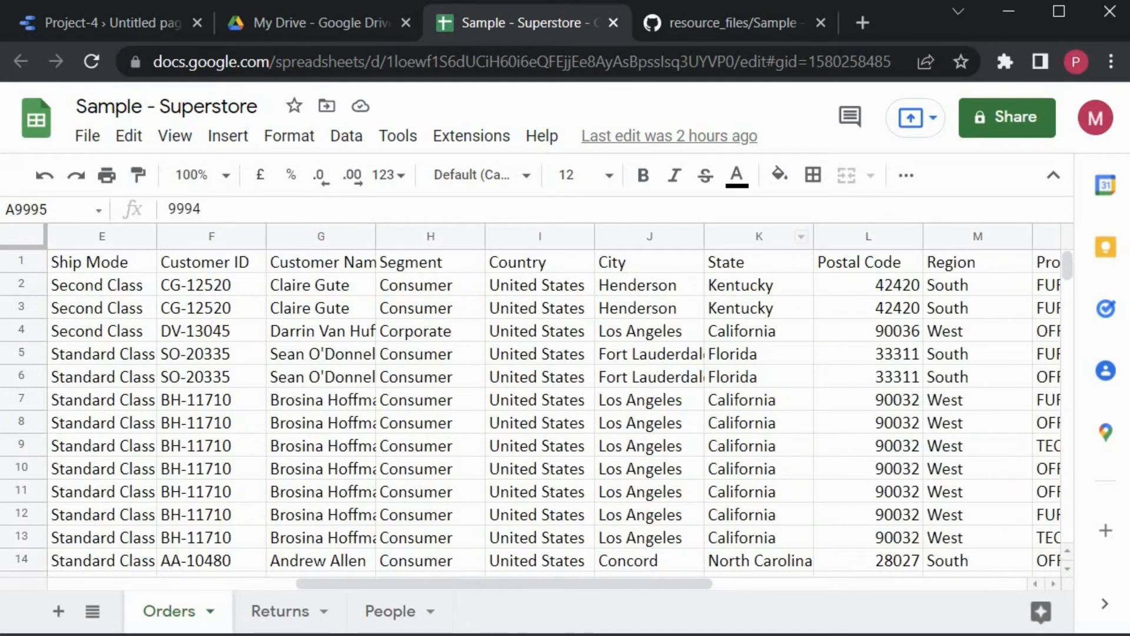
{"action": "left_click", "coordinate": [759, 263]}
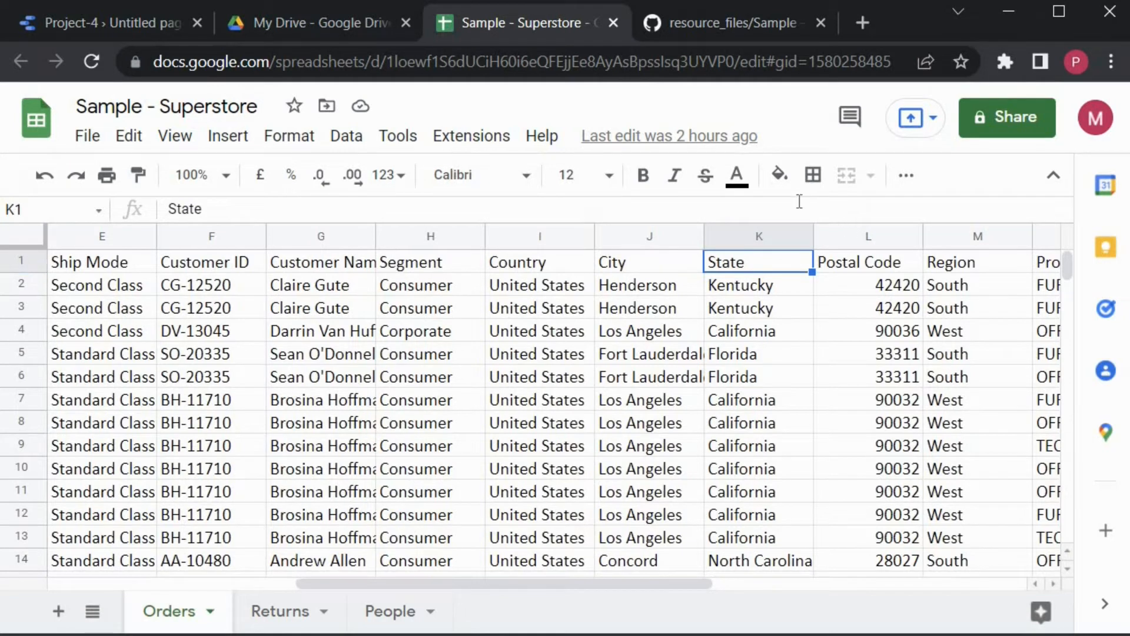
{"action": "key", "text": "shift+space"}
{"action": "left_click", "coordinate": [906, 175]}
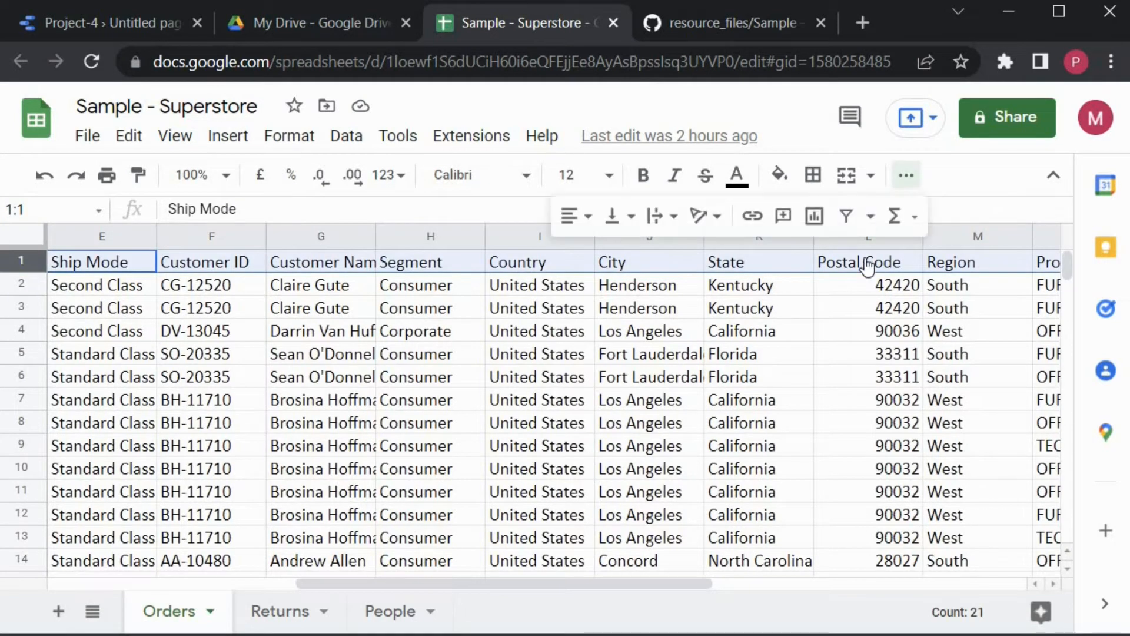
{"action": "left_click", "coordinate": [871, 216]}
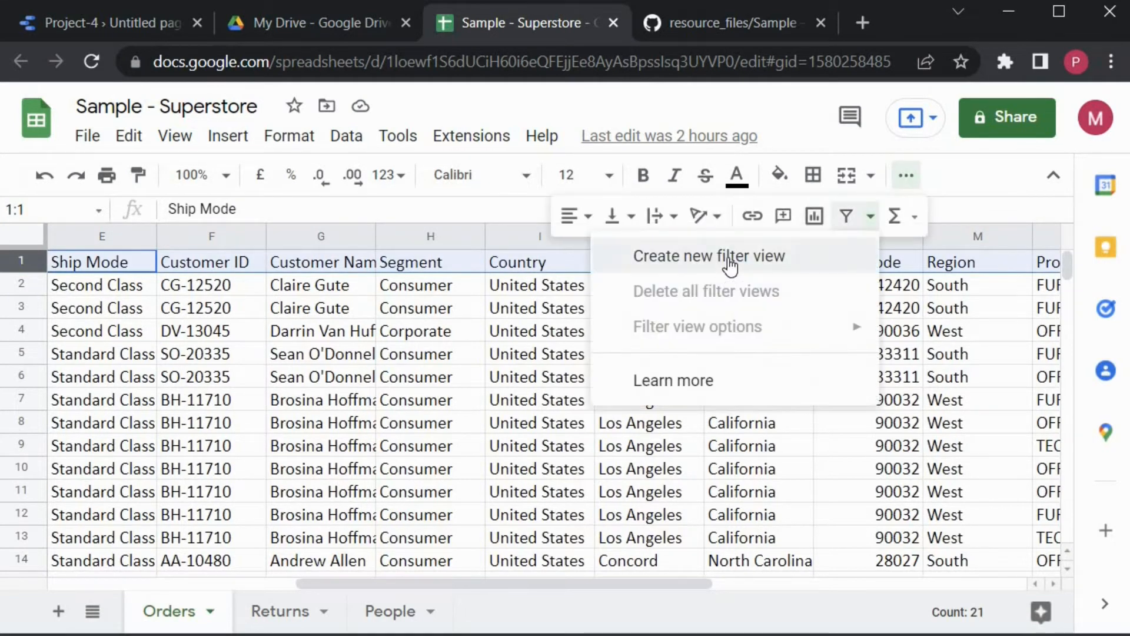
{"action": "left_click", "coordinate": [823, 256]}
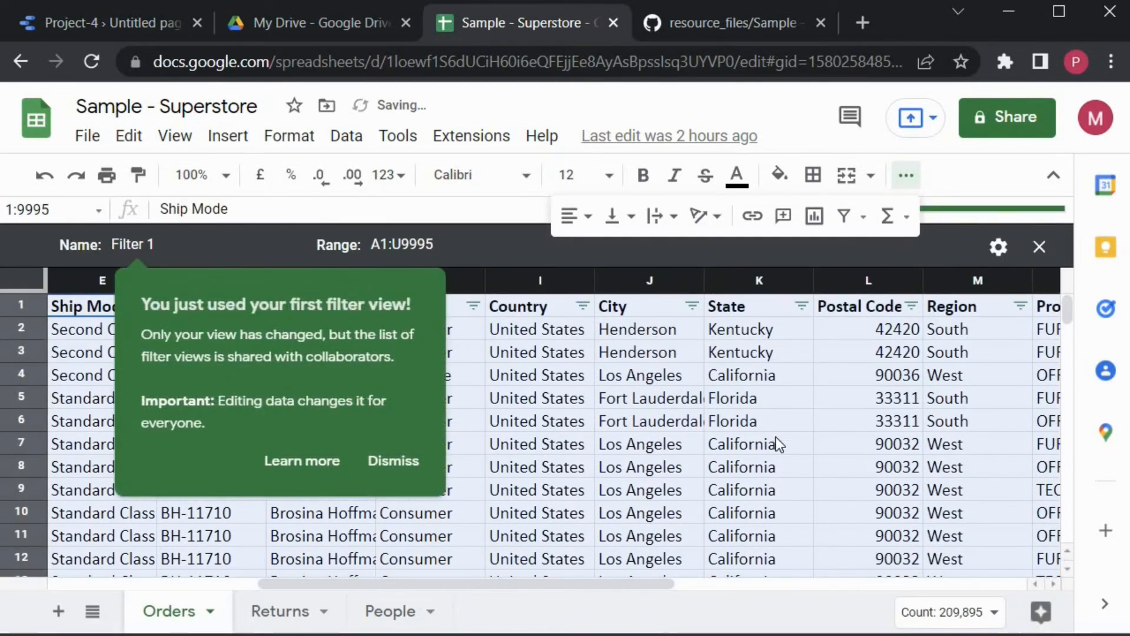
{"action": "left_click", "coordinate": [627, 578]}
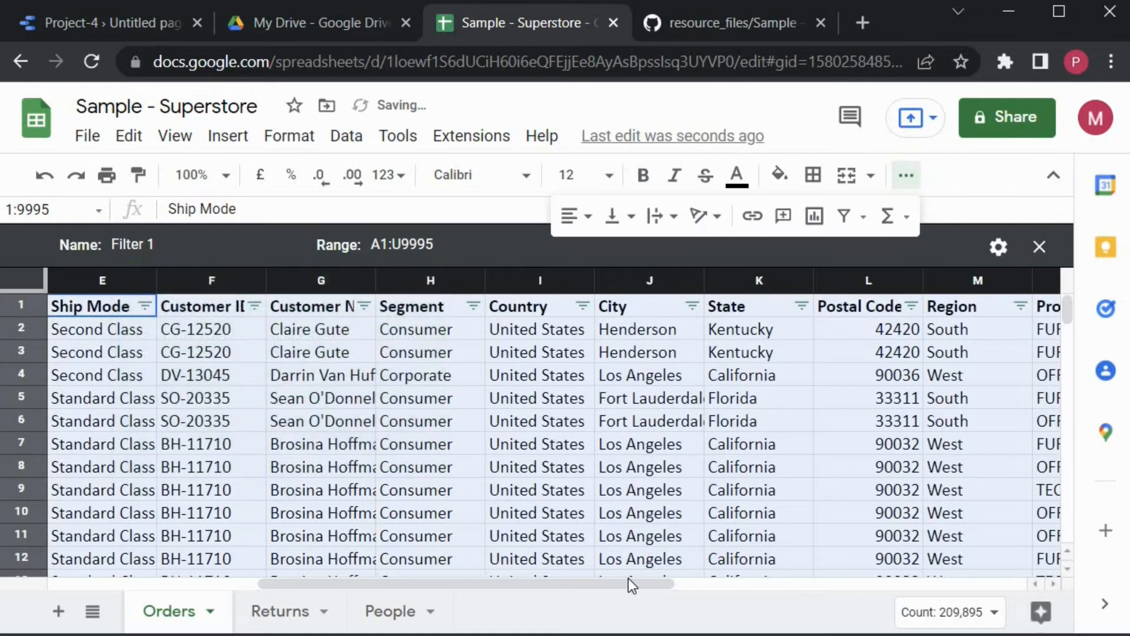
Look through the State column's filter values in the Orders sheet, closing the list without filtering anything
{"action": "left_click", "coordinate": [802, 305]}
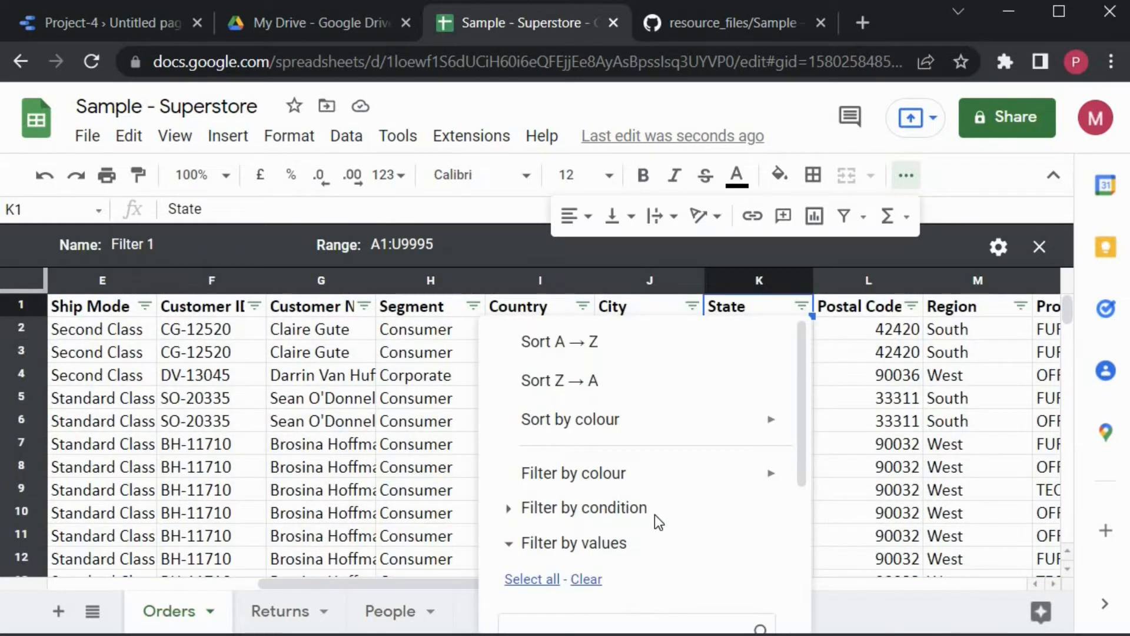
{"action": "scroll", "coordinate": [655, 462], "scroll_direction": "down", "scroll_amount": 5}
{"action": "scroll", "coordinate": [655, 462], "scroll_direction": "down", "scroll_amount": 2}
{"action": "scroll", "coordinate": [661, 442], "scroll_direction": "up", "scroll_amount": 2}
{"action": "scroll", "coordinate": [661, 441], "scroll_direction": "down", "scroll_amount": 15}
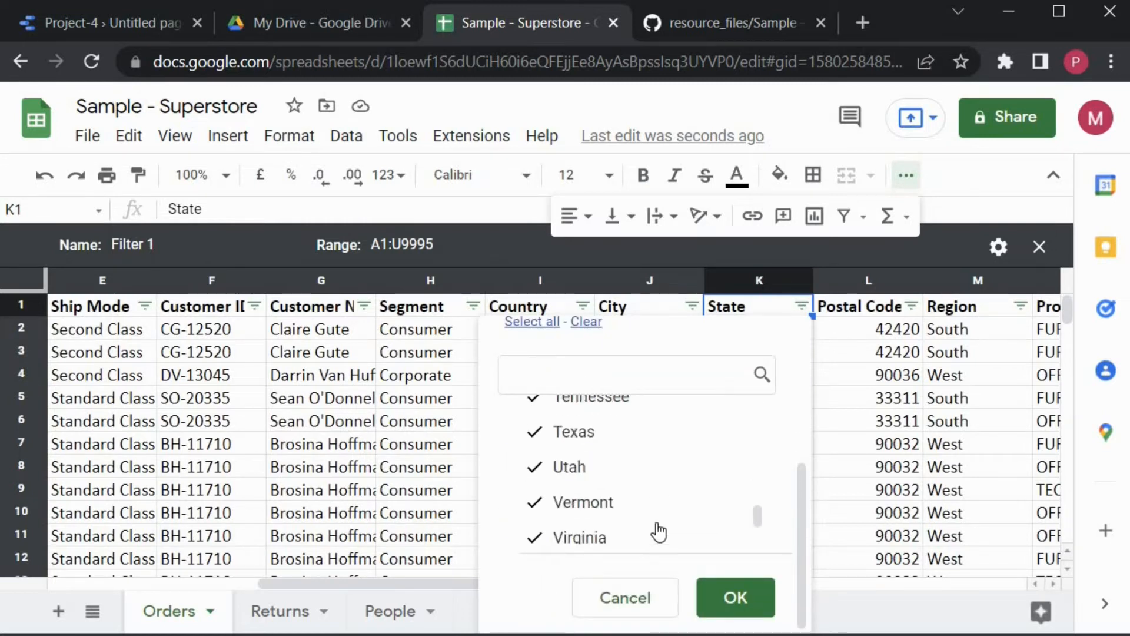
{"action": "scroll", "coordinate": [665, 527], "scroll_direction": "down", "scroll_amount": 2}
{"action": "scroll", "coordinate": [615, 424], "scroll_direction": "up", "scroll_amount": 15}
{"action": "scroll", "coordinate": [621, 441], "scroll_direction": "up", "scroll_amount": 8}
{"action": "scroll", "coordinate": [626, 595], "scroll_direction": "down", "scroll_amount": 3}
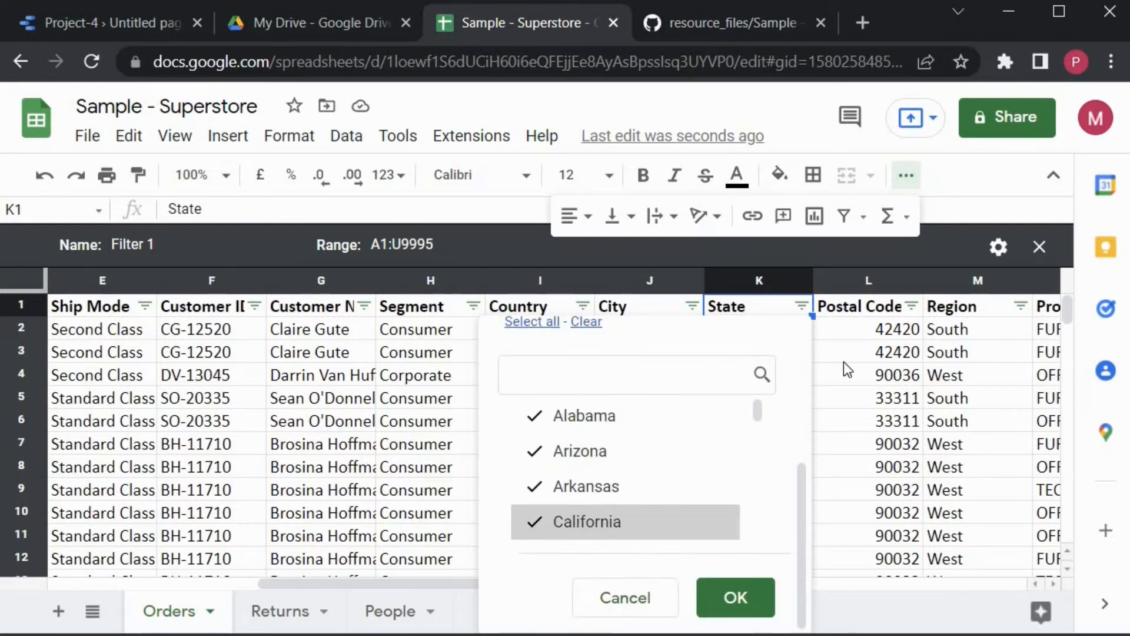
{"action": "left_click", "coordinate": [809, 343]}
{"action": "left_click", "coordinate": [774, 357]}
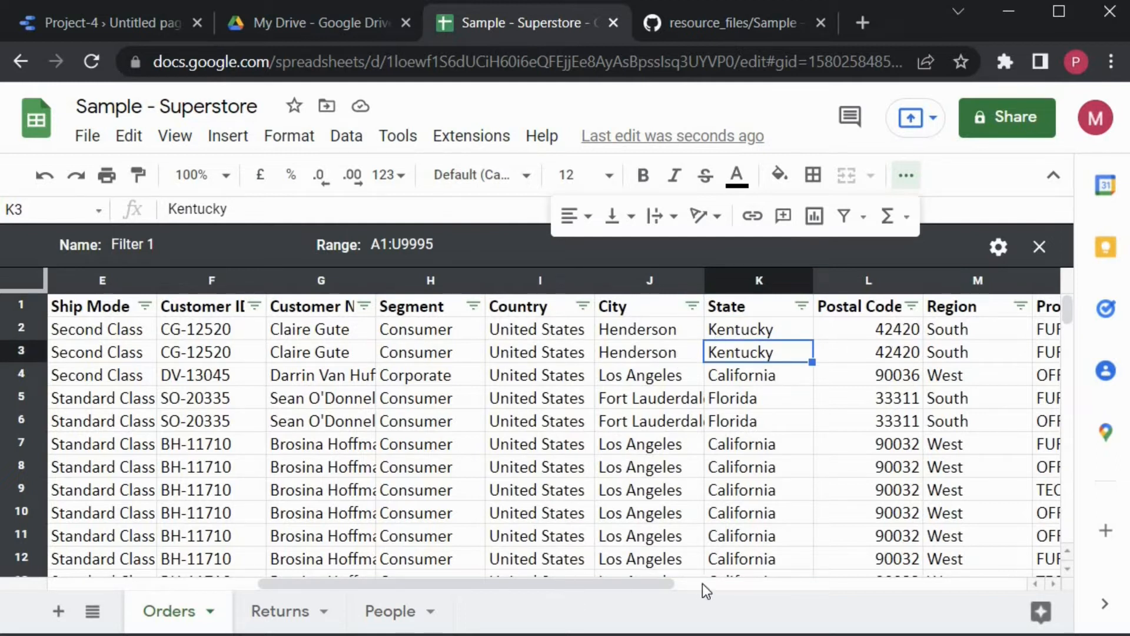
Examine the Sales column of the Orders sheet and return to the State column
{"action": "left_click", "coordinate": [827, 586]}
{"action": "left_click", "coordinate": [897, 587]}
{"action": "left_click", "coordinate": [937, 580]}
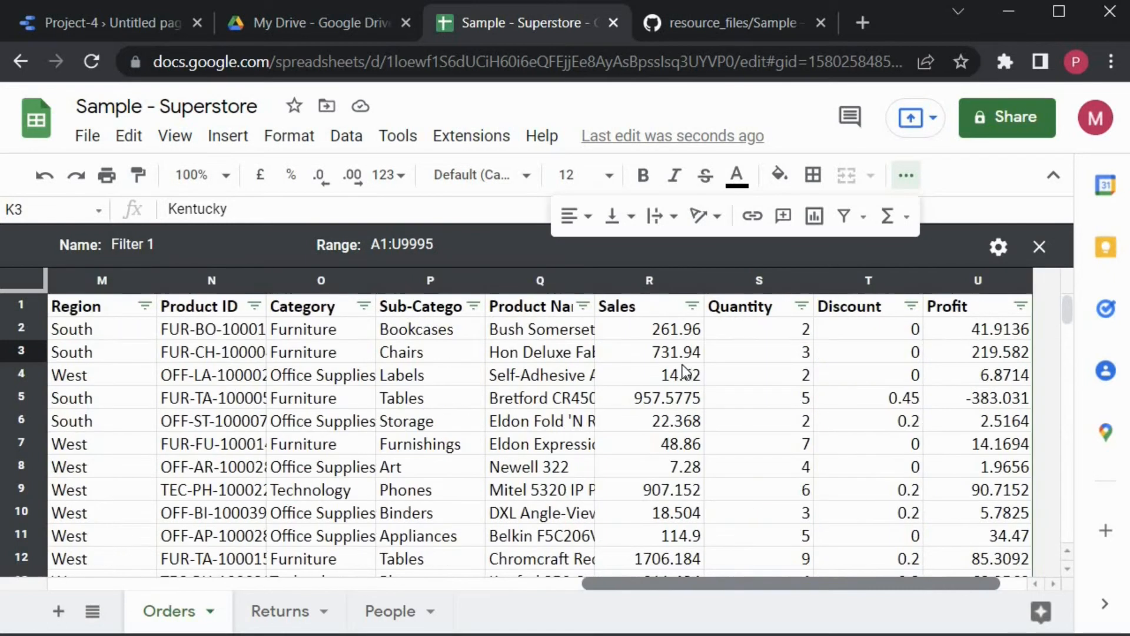
{"action": "left_click", "coordinate": [647, 329]}
{"action": "key", "text": "Down"}
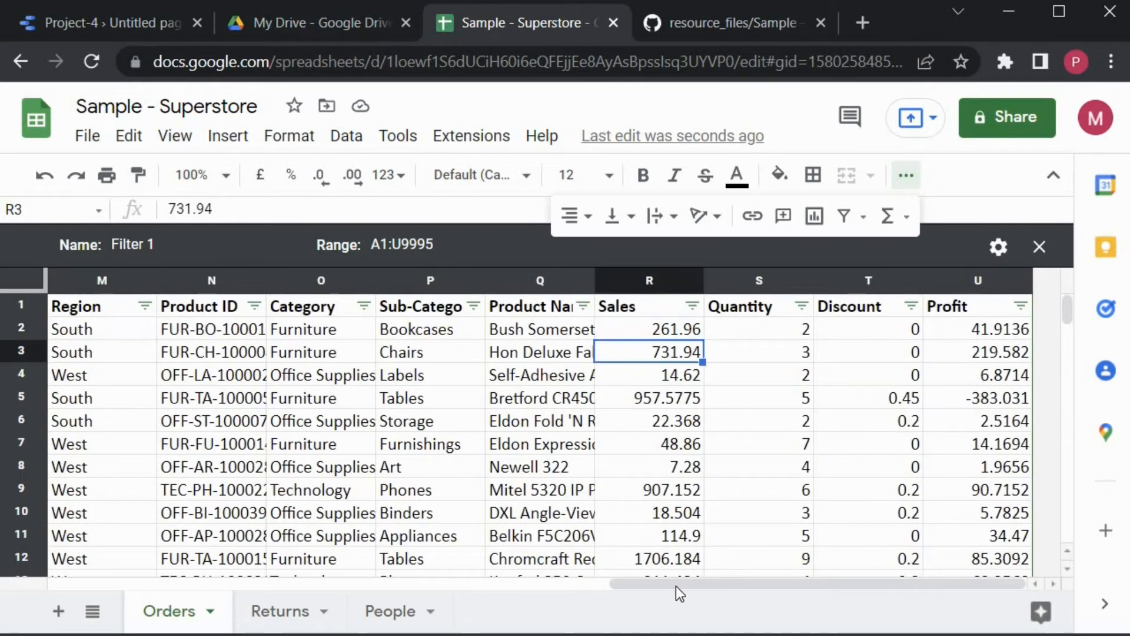
{"action": "left_click", "coordinate": [597, 586]}
{"action": "scroll", "coordinate": [563, 441], "scroll_direction": "left", "scroll_amount": 5}
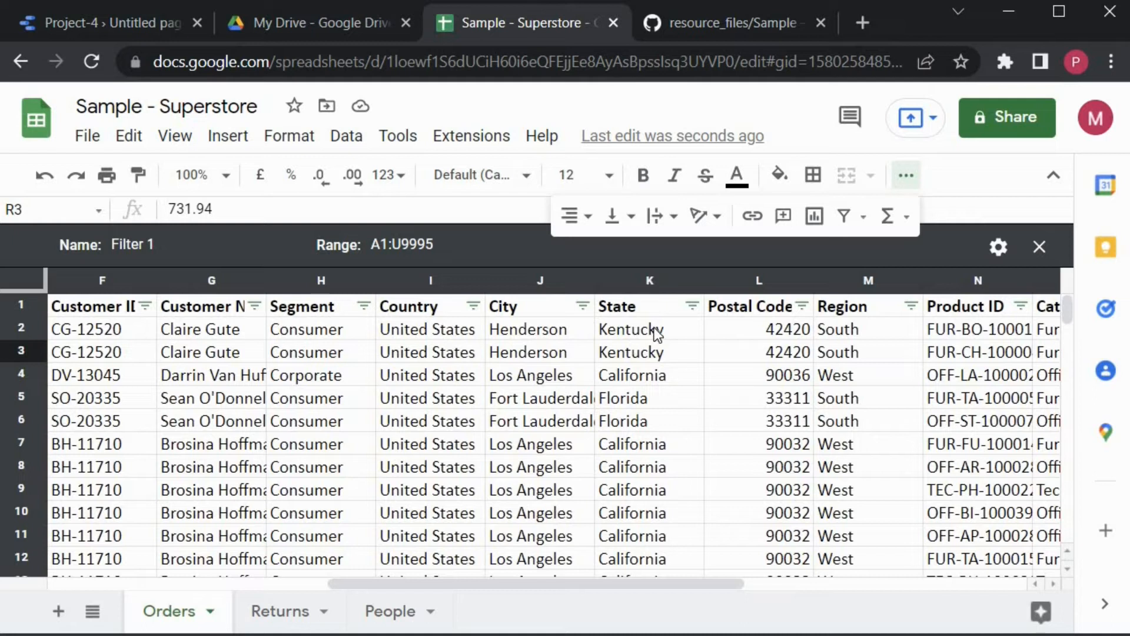
Switch to the Project-4 report in Data Studio and insert a table in the upper-left area of page 3
{"action": "left_click", "coordinate": [129, 20]}
{"action": "left_click", "coordinate": [178, 130]}
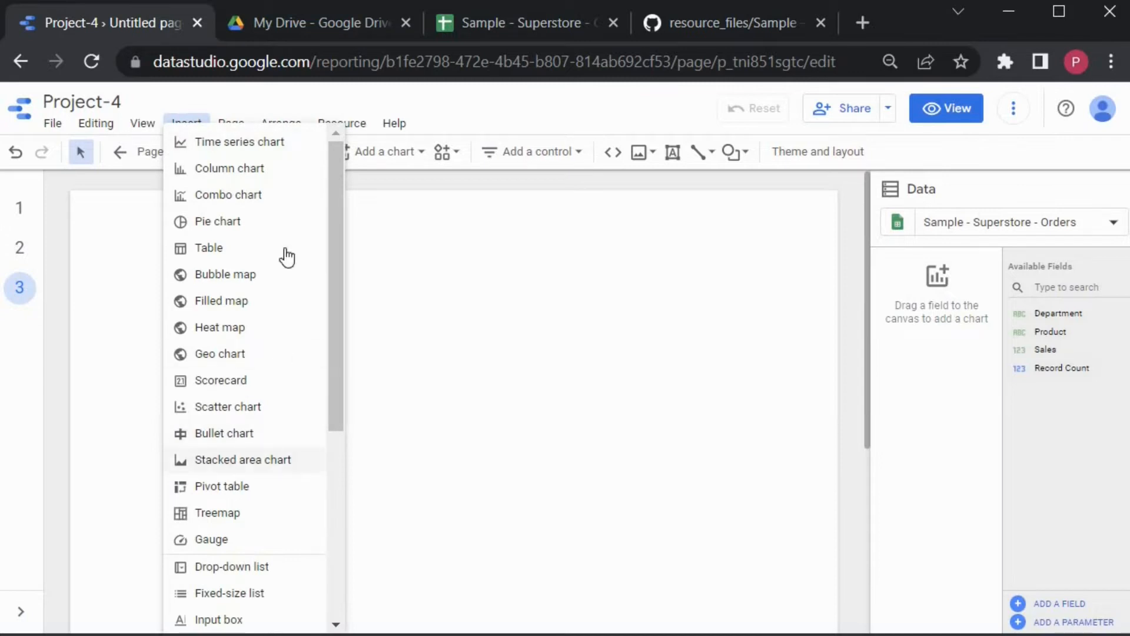
{"action": "left_click", "coordinate": [270, 327]}
{"action": "left_click_drag", "start_coordinate": [117, 231], "coordinate": [372, 416]}
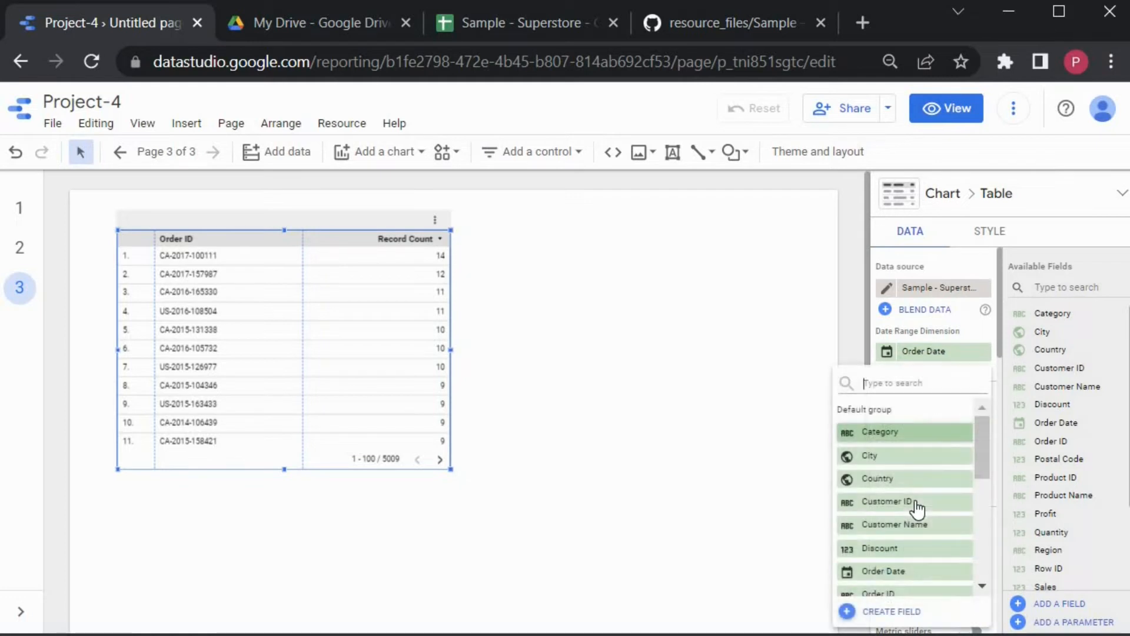
Set the new table's dimension to State
{"action": "scroll", "coordinate": [917, 507], "scroll_direction": "down", "scroll_amount": 2}
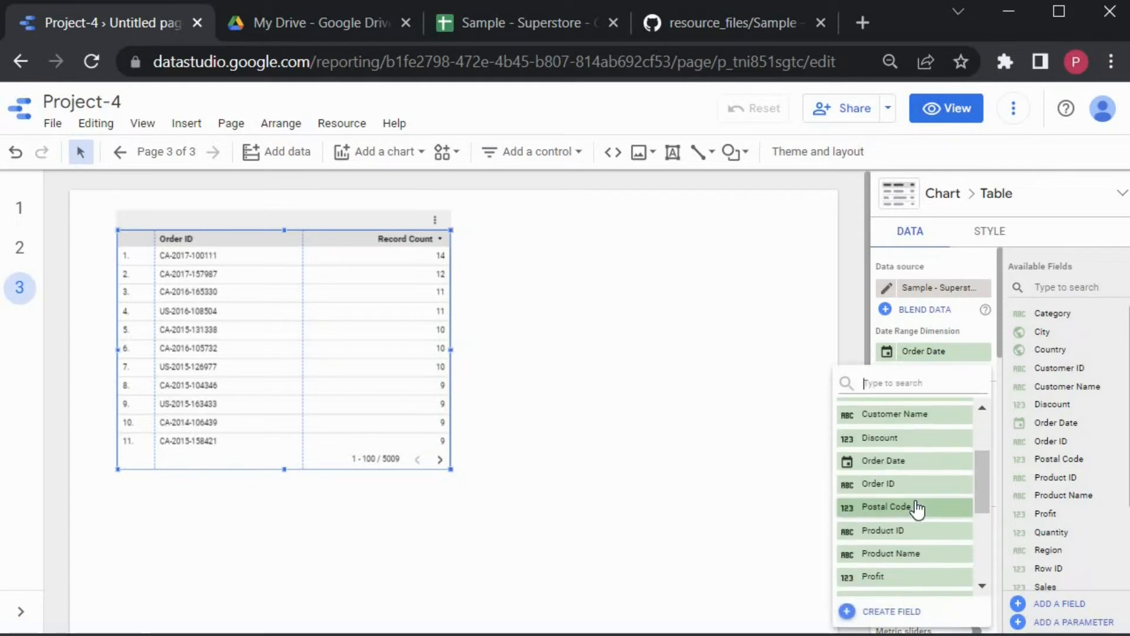
{"action": "scroll", "coordinate": [917, 560], "scroll_direction": "down", "scroll_amount": 2}
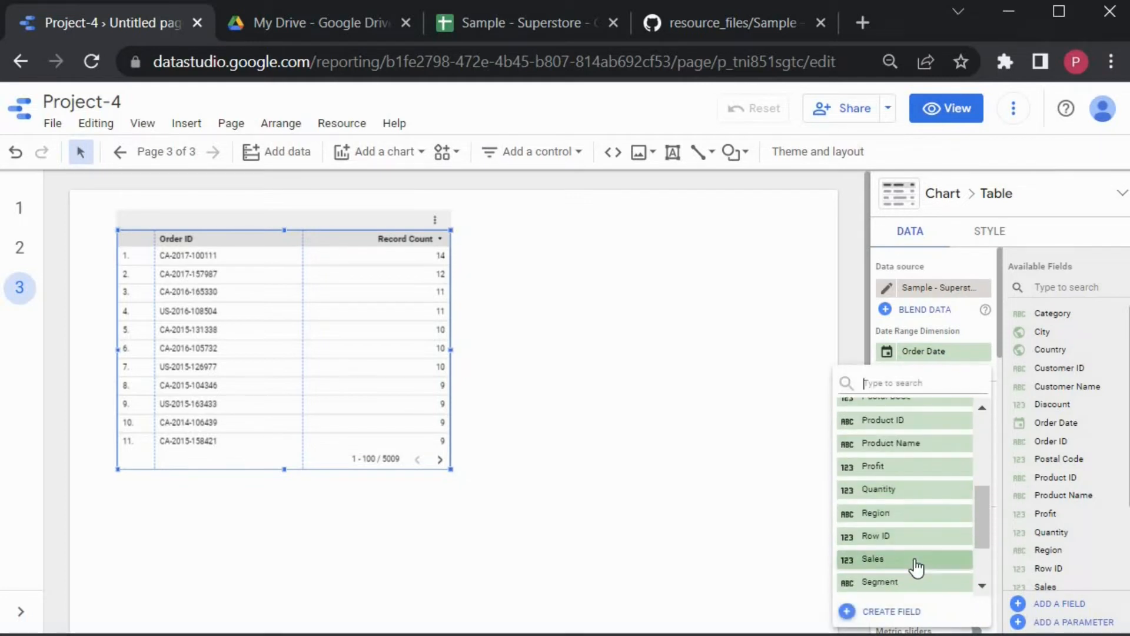
{"action": "scroll", "coordinate": [916, 567], "scroll_direction": "down", "scroll_amount": 2}
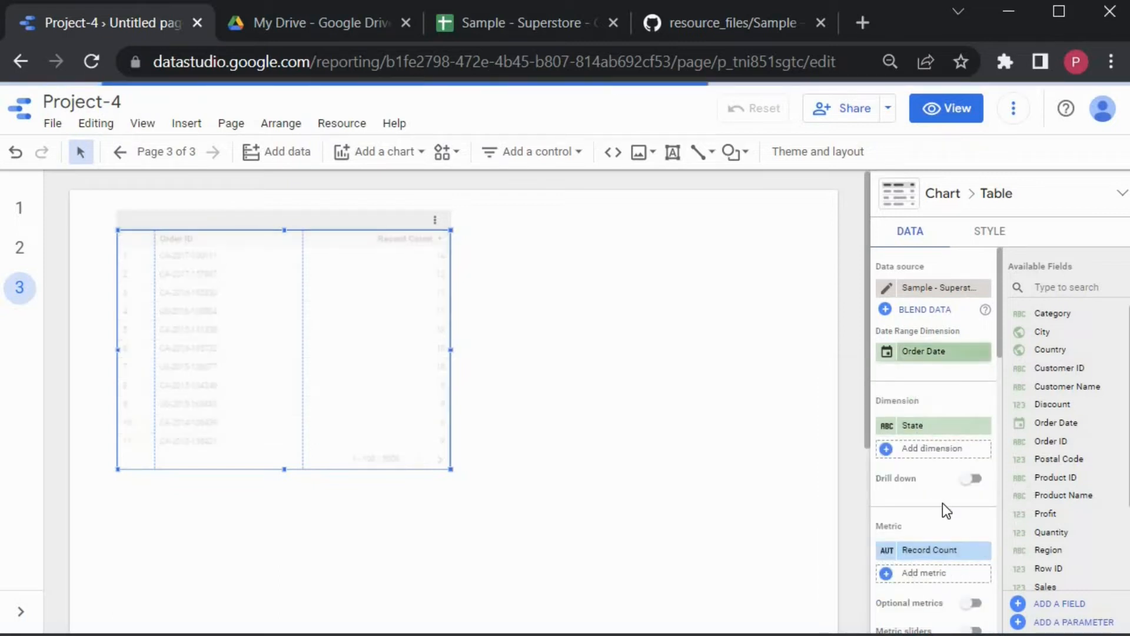
Replace the table's Record Count metric with State
{"action": "scroll", "coordinate": [902, 426], "scroll_direction": "down", "scroll_amount": 2}
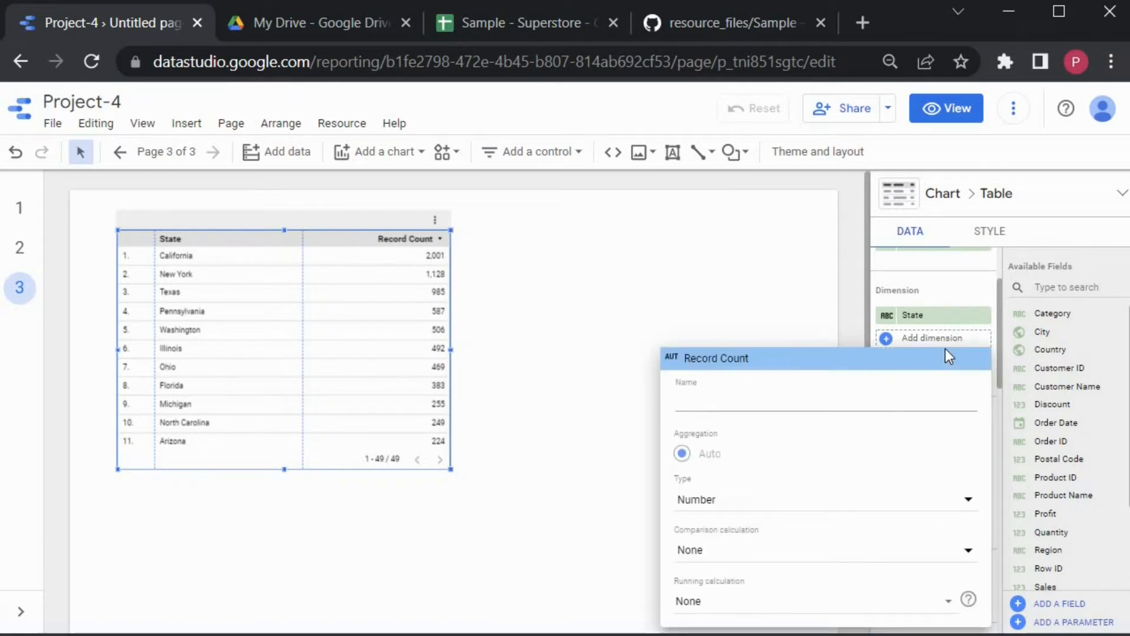
{"action": "key", "text": "Escape"}
{"action": "left_click", "coordinate": [928, 443]}
{"action": "scroll", "coordinate": [911, 553], "scroll_direction": "down", "scroll_amount": 5}
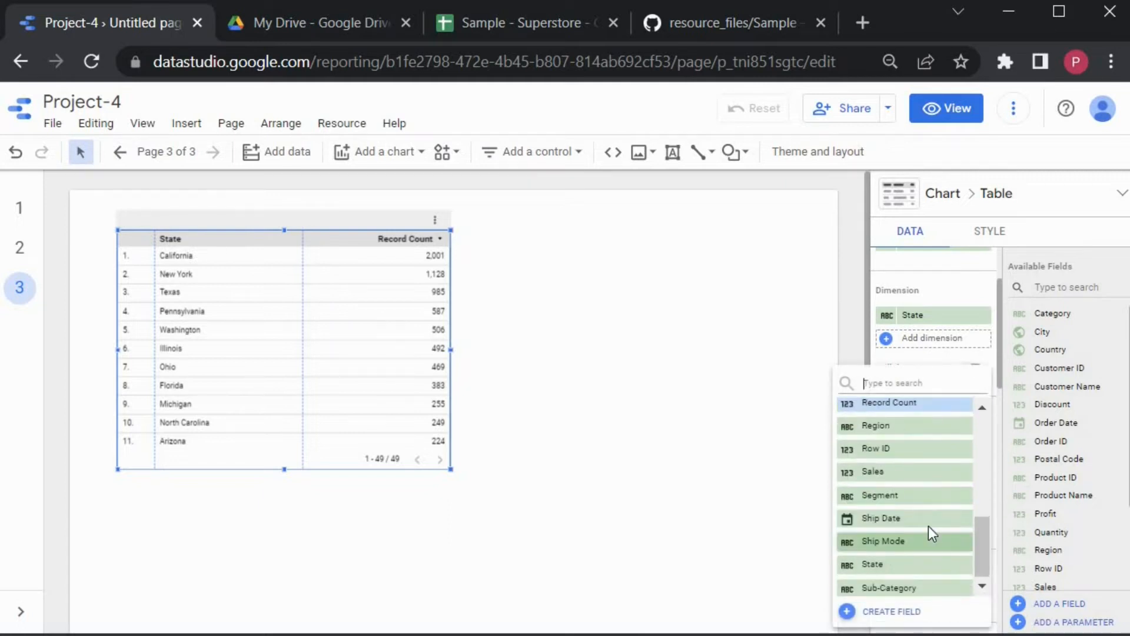
{"action": "left_click", "coordinate": [918, 564]}
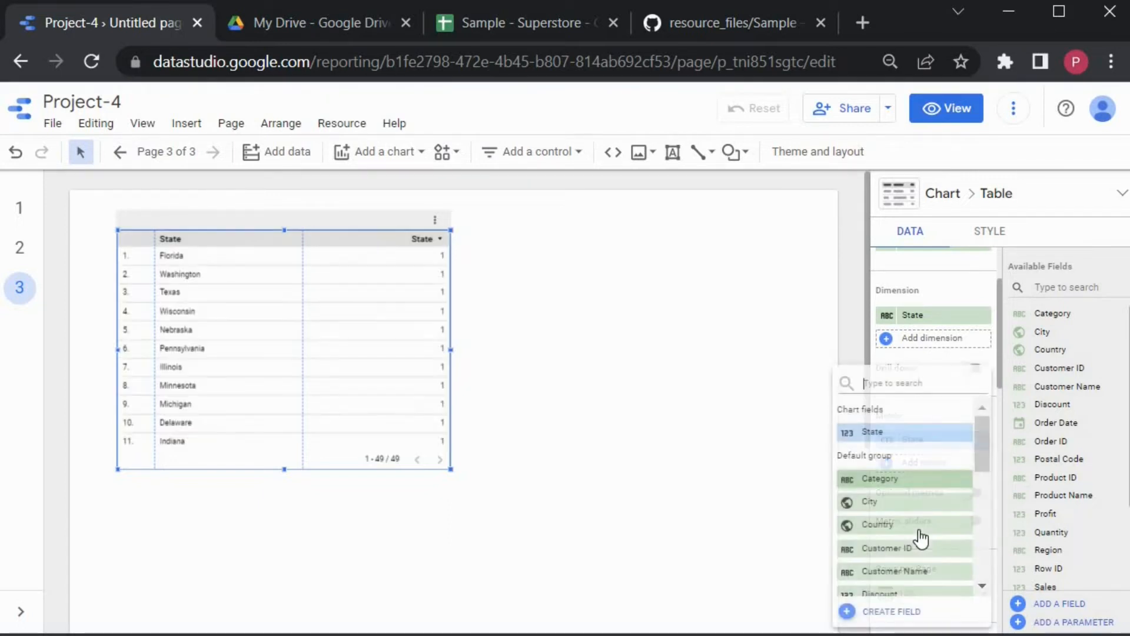
Change the table's metric to Sales
{"action": "scroll", "coordinate": [918, 555], "scroll_direction": "down", "scroll_amount": 3}
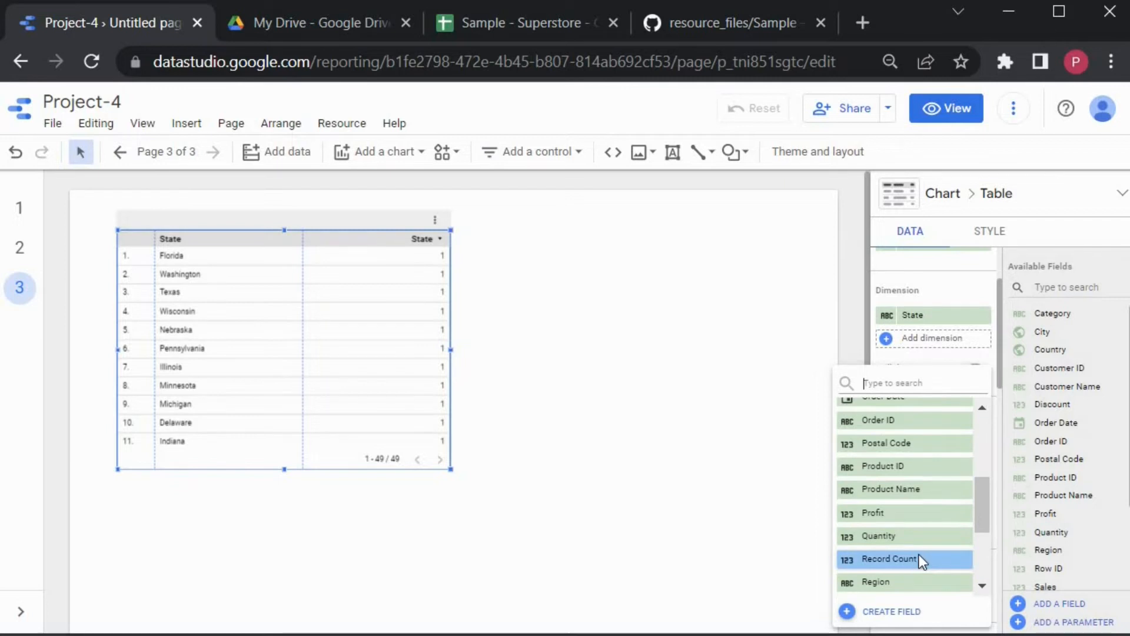
{"action": "scroll", "coordinate": [916, 533], "scroll_direction": "down", "scroll_amount": 2}
{"action": "left_click", "coordinate": [916, 518]}
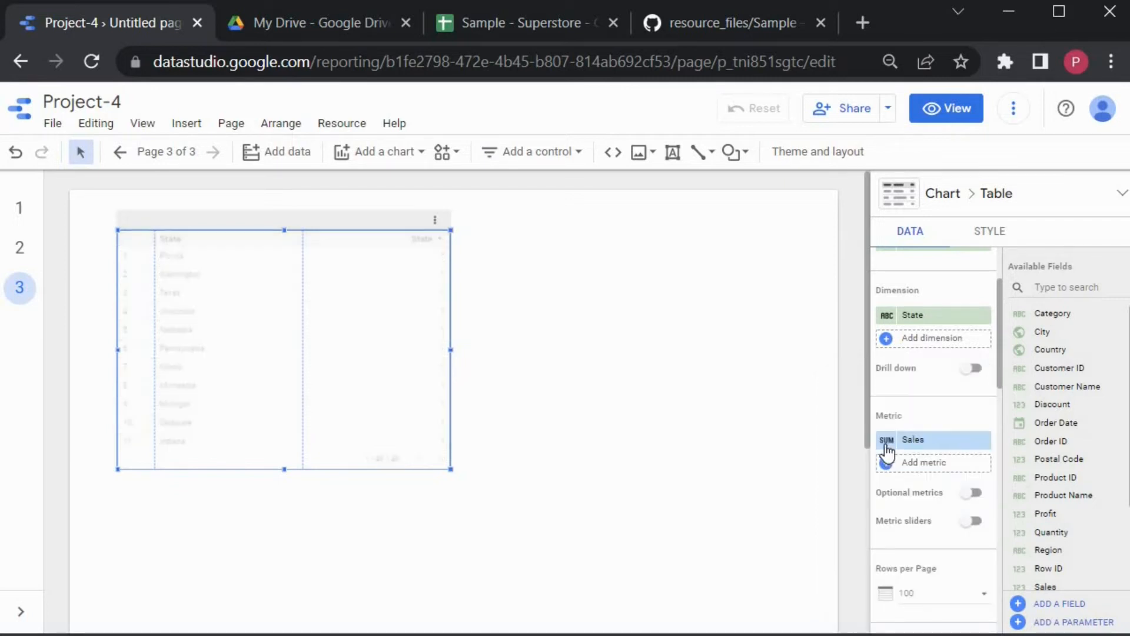
Resize the State and Sales table to a narrower, shorter block and move it to the left edge of the page
{"action": "left_click", "coordinate": [454, 471]}
{"action": "left_click_drag", "start_coordinate": [451, 468], "coordinate": [488, 420]}
{"action": "scroll", "coordinate": [283, 294], "scroll_direction": "down", "scroll_amount": 4}
{"action": "left_click", "coordinate": [208, 262]}
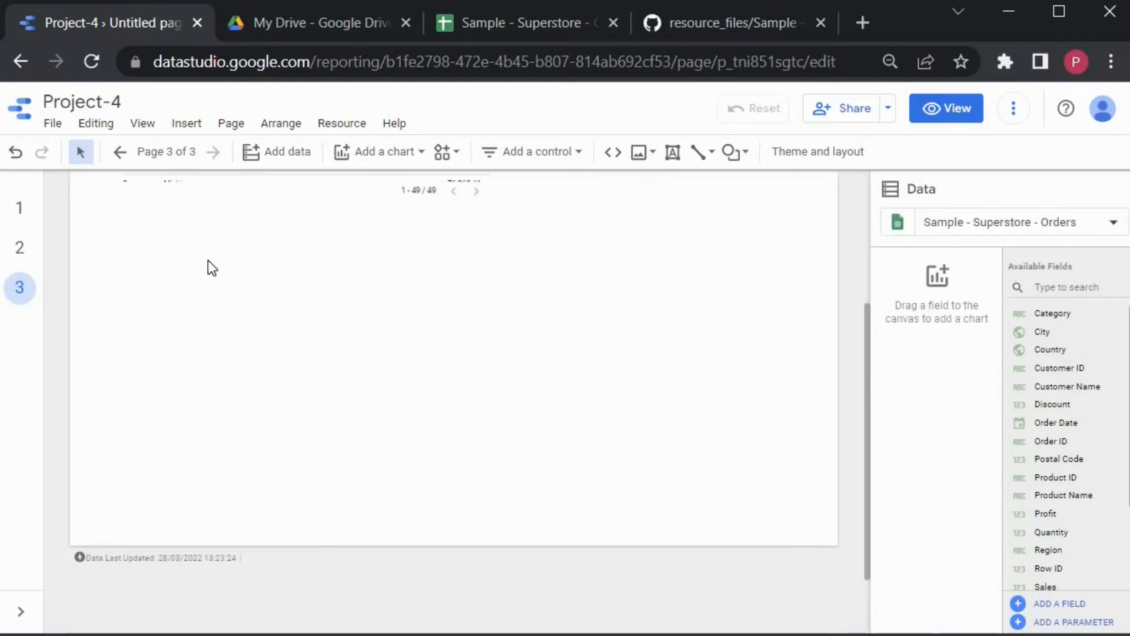
{"action": "scroll", "coordinate": [194, 264], "scroll_direction": "up", "scroll_amount": 4}
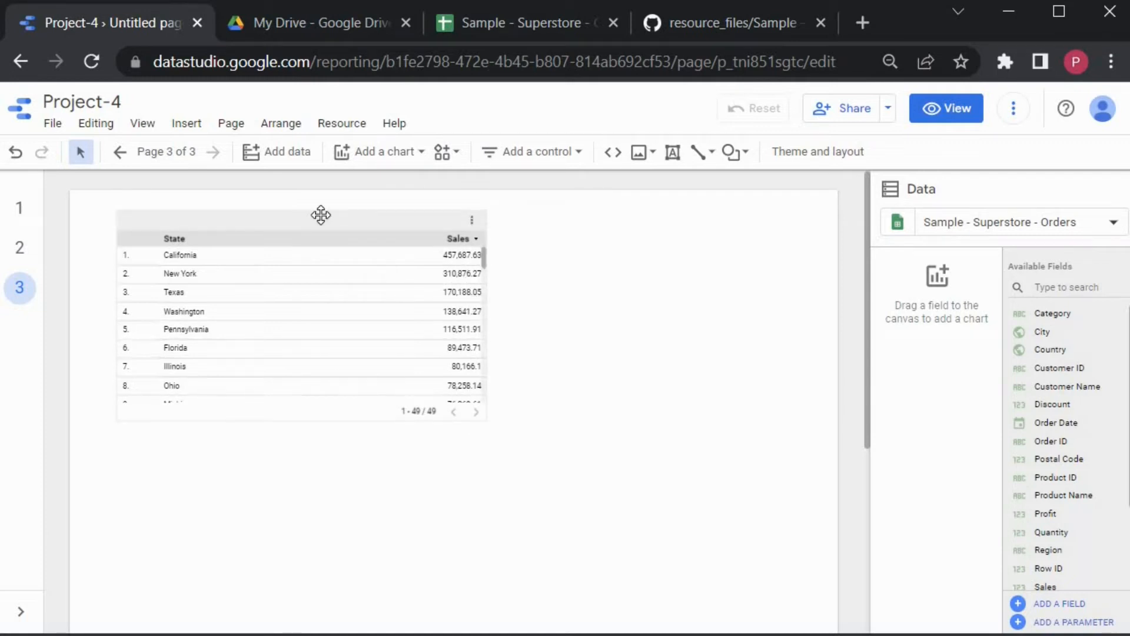
{"action": "left_click", "coordinate": [485, 422]}
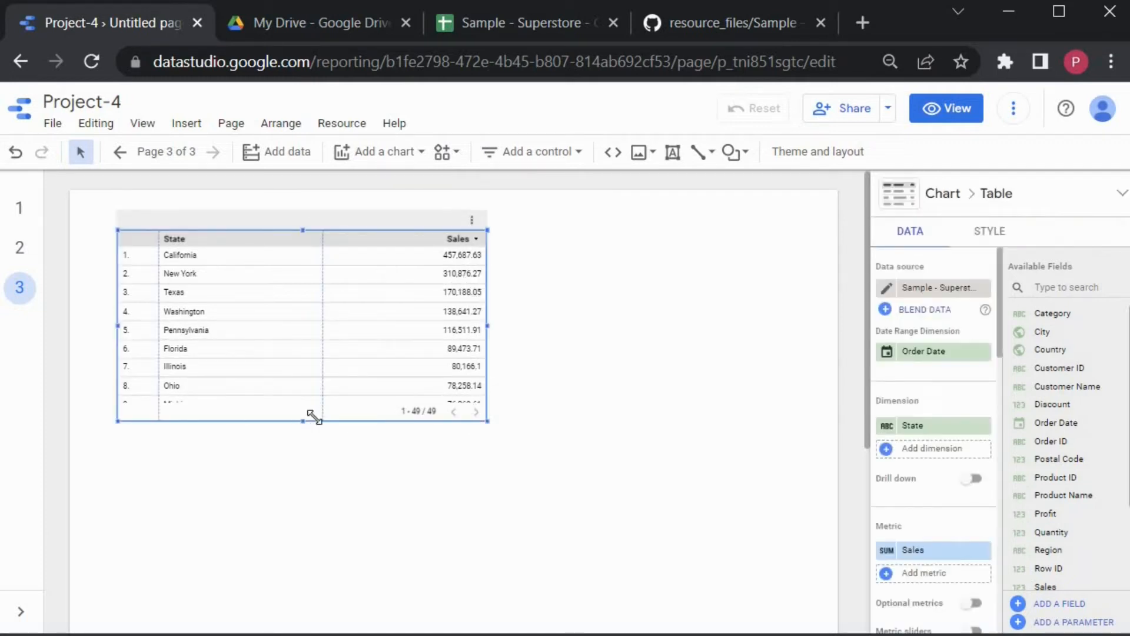
{"action": "left_click_drag", "start_coordinate": [488, 421], "coordinate": [341, 422]}
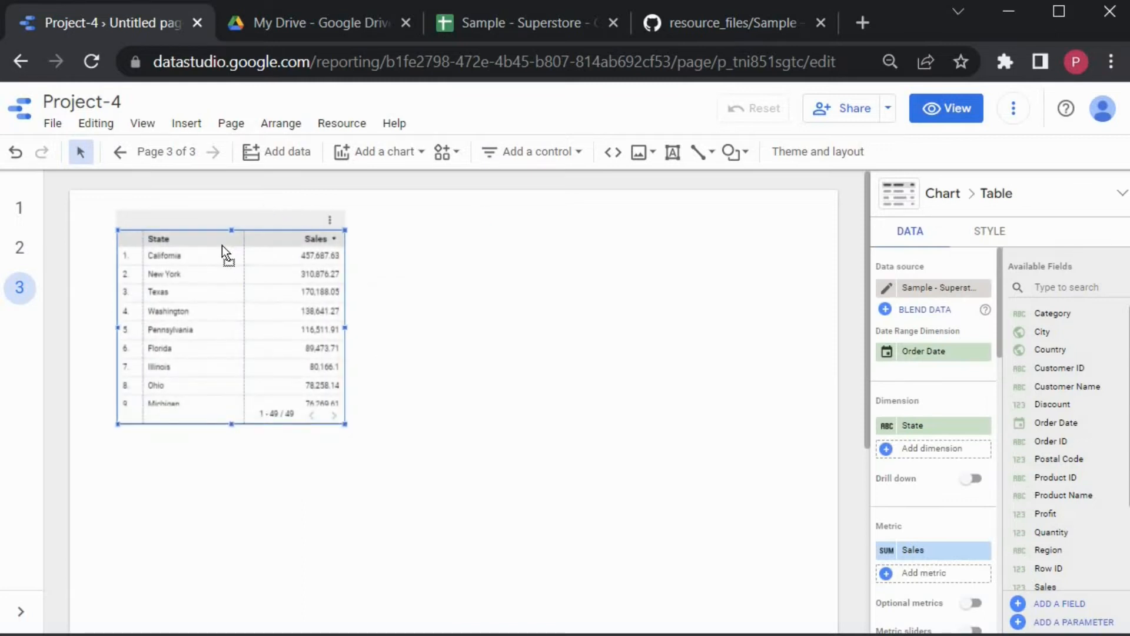
{"action": "left_click_drag", "start_coordinate": [224, 245], "coordinate": [182, 270]}
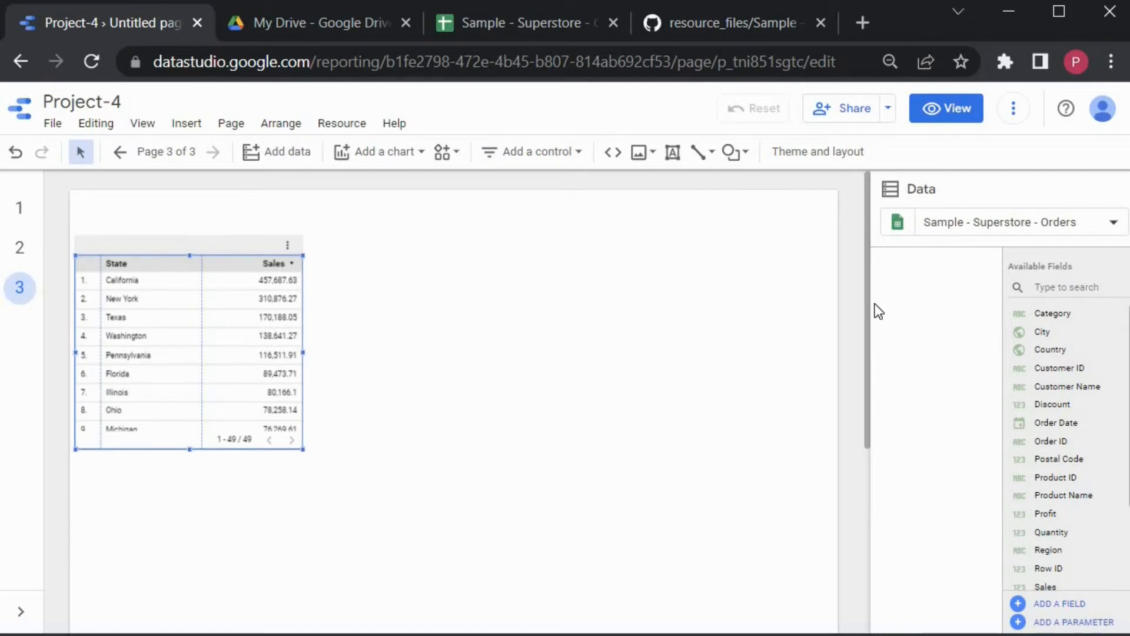
Compare the State entries and Sales figures in the Sample - Superstore spreadsheet with the table in the Data Studio report
{"action": "key", "text": "ctrl+3"}
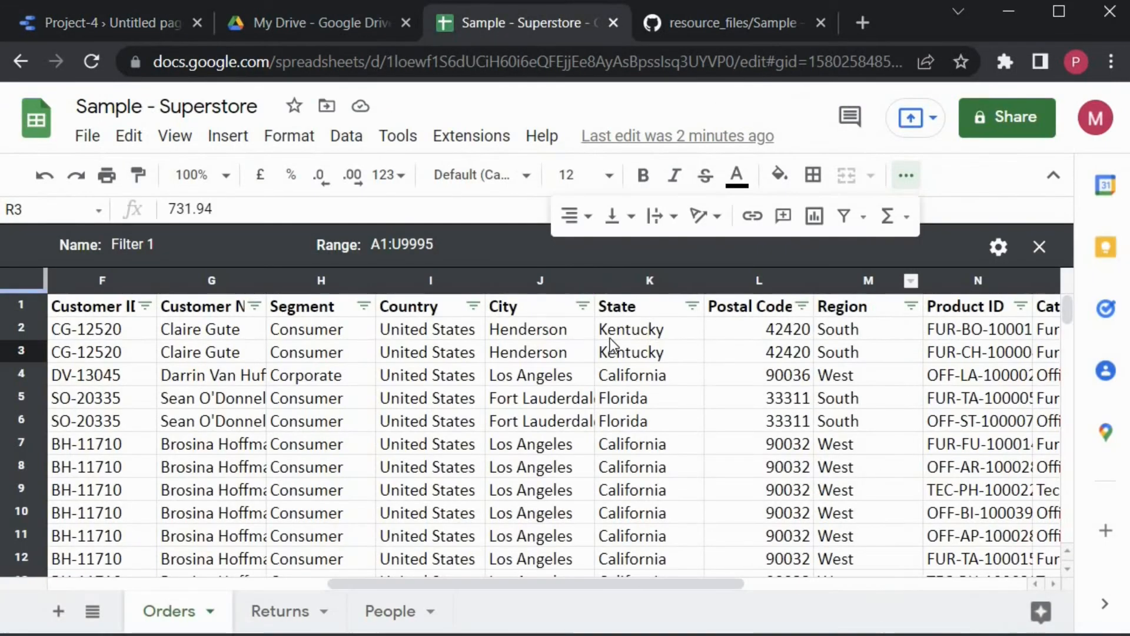
{"action": "left_click", "coordinate": [674, 339]}
{"action": "left_click", "coordinate": [652, 353]}
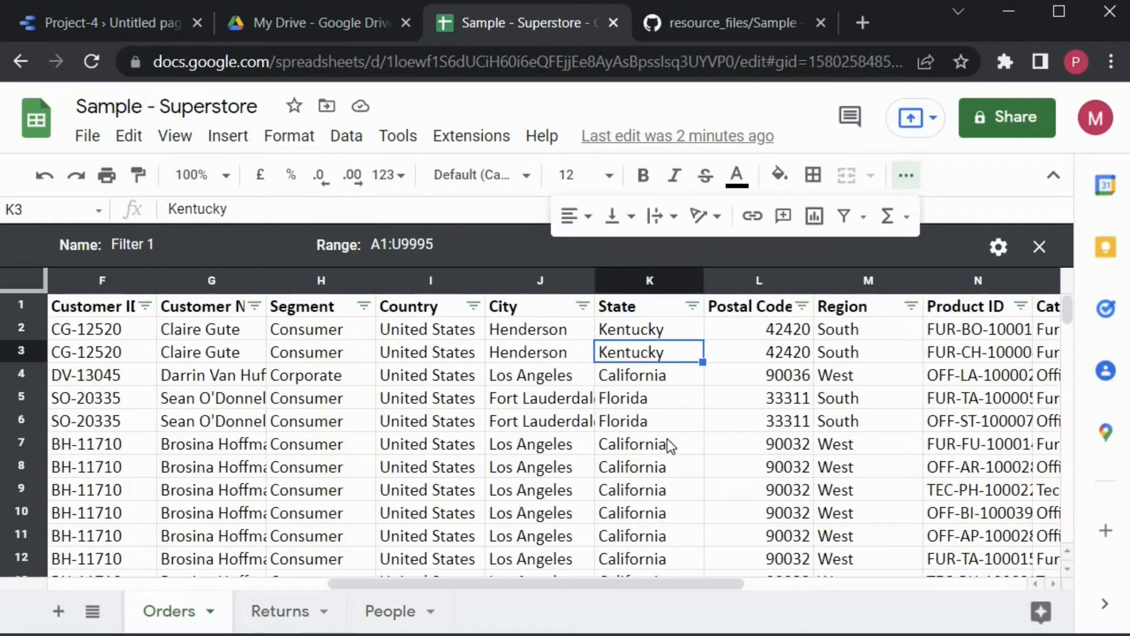
{"action": "key", "text": "Down"}
{"action": "key", "text": "Down"}
{"action": "key", "text": "Down"}
{"action": "key", "text": "Down"}
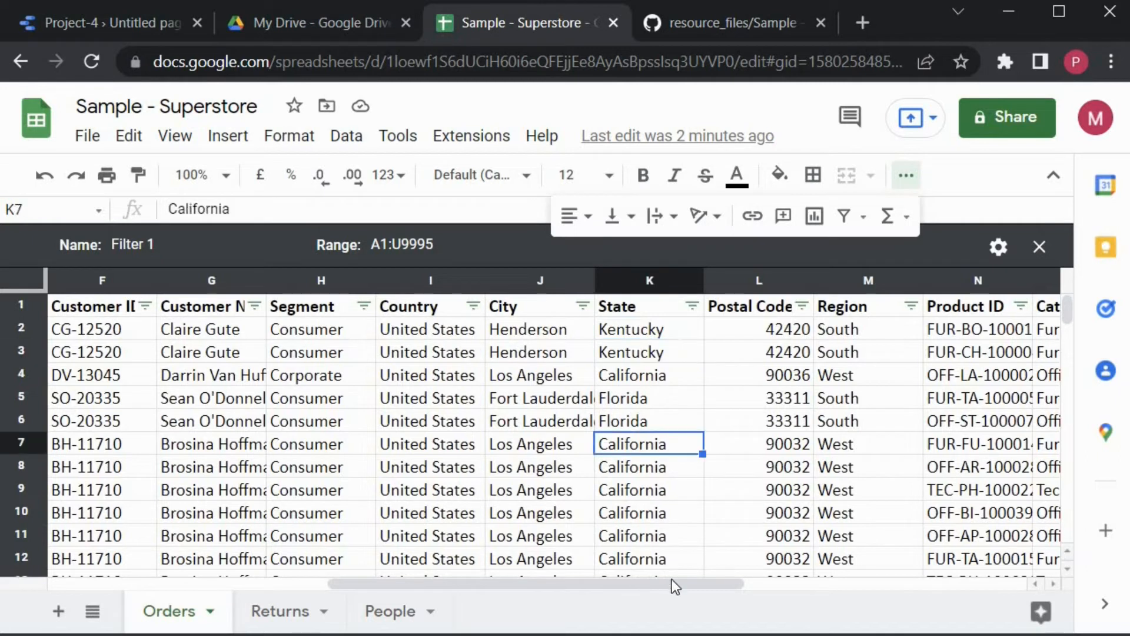
{"action": "left_click", "coordinate": [895, 588]}
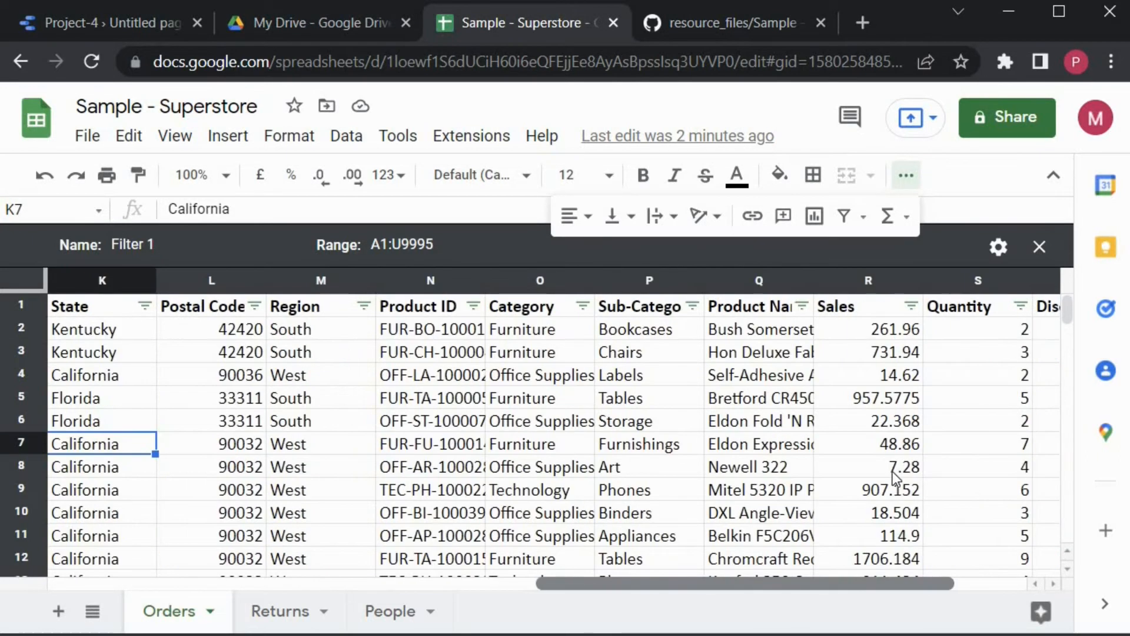
{"action": "left_click", "coordinate": [146, 23]}
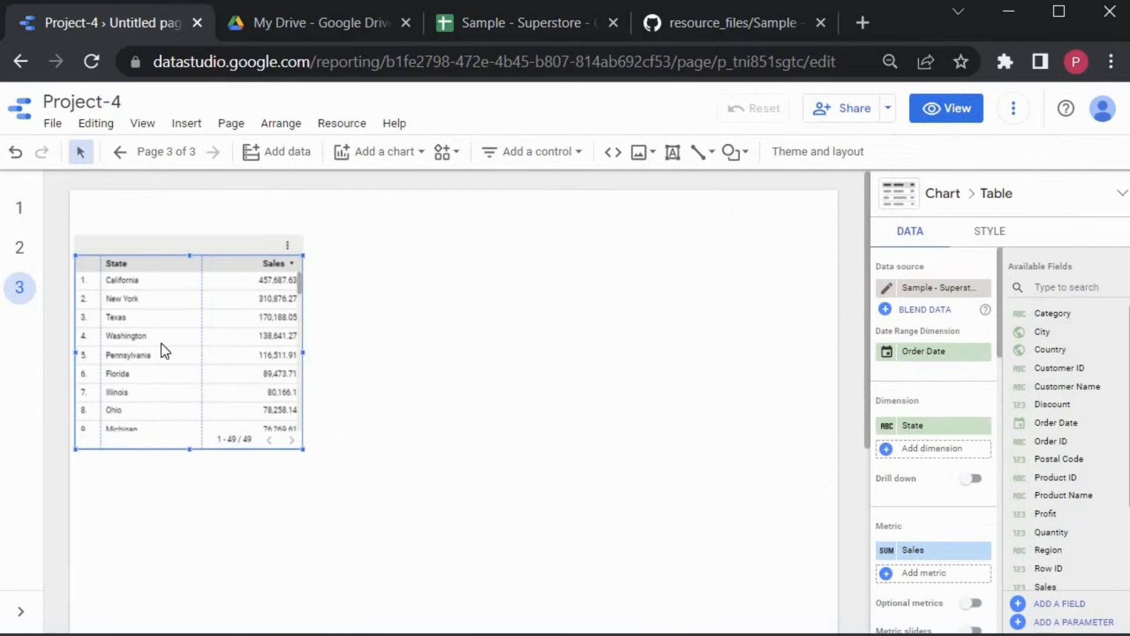
{"action": "left_click", "coordinate": [377, 337]}
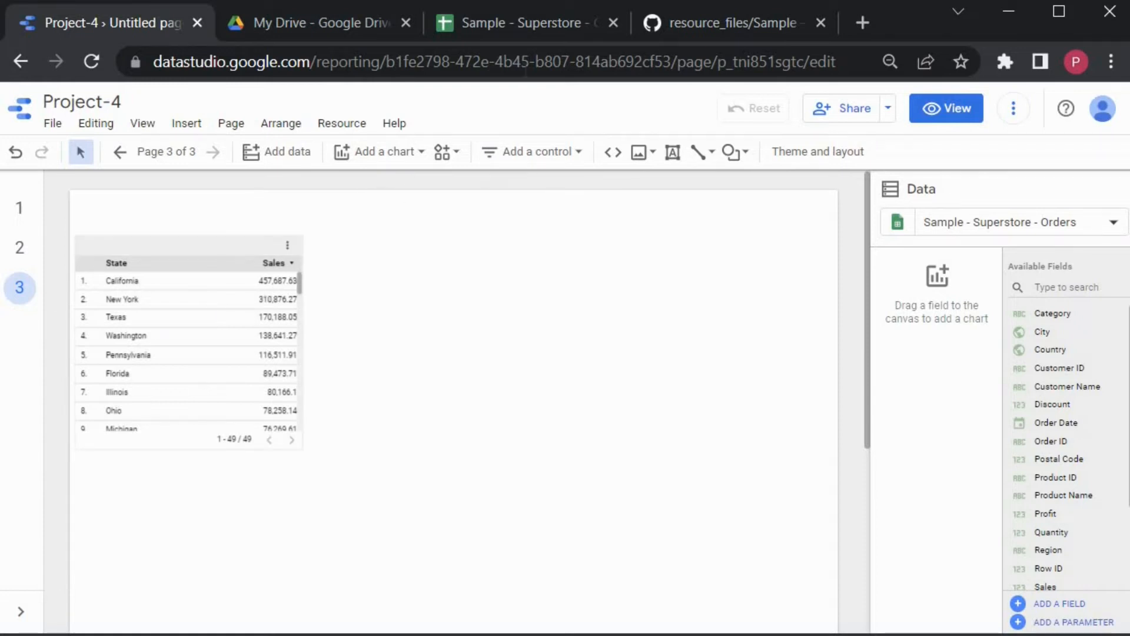
Switch to the Sample - Superstore spreadsheet and examine the Segment column's filter values without applying a filter
{"action": "key", "text": "ctrl+3"}
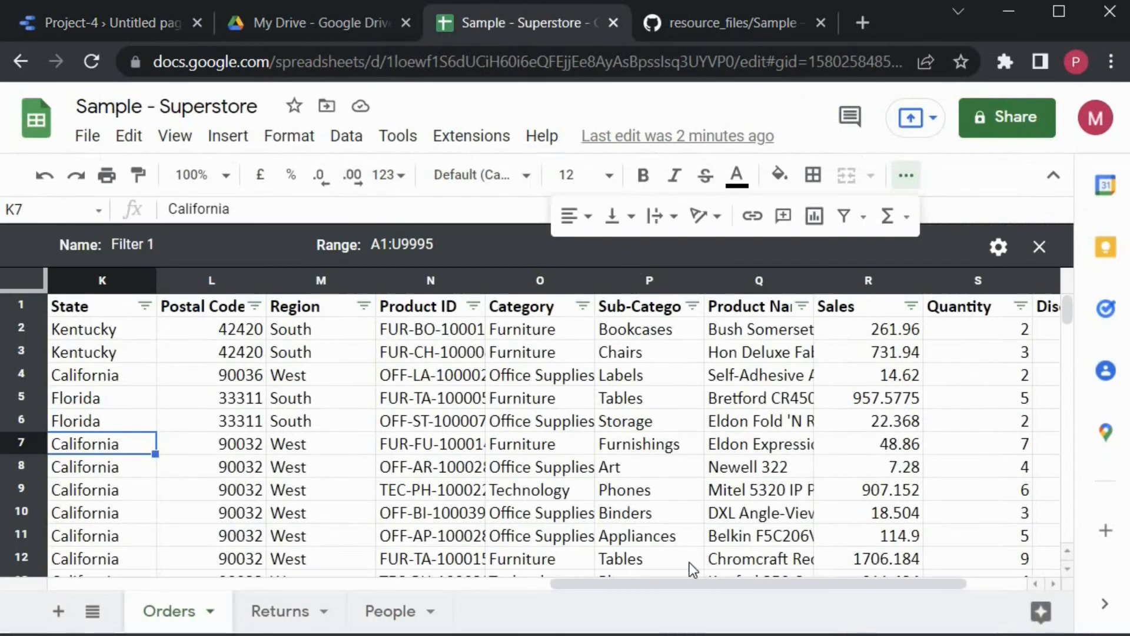
{"action": "left_click_drag", "start_coordinate": [631, 585], "coordinate": [465, 584]}
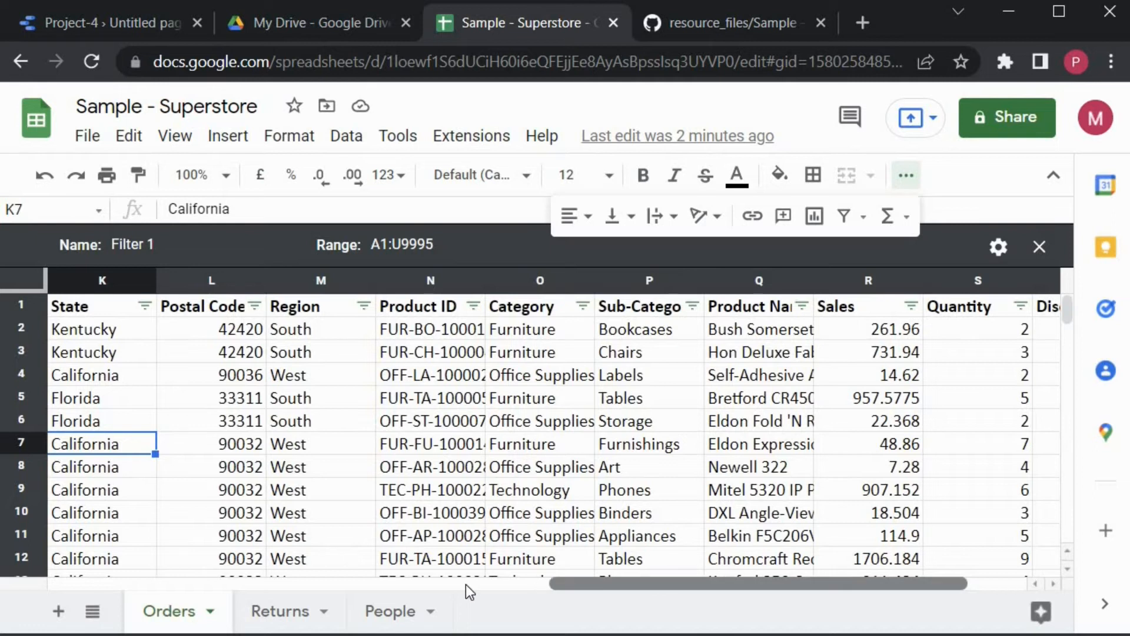
{"action": "left_click", "coordinate": [465, 584]}
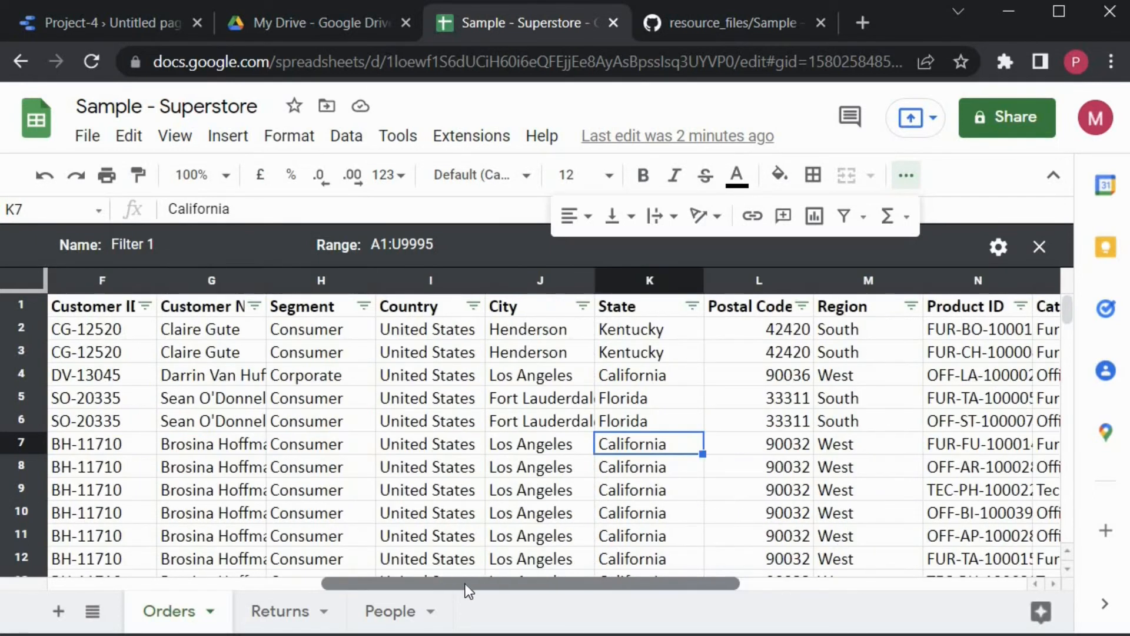
{"action": "left_click", "coordinate": [364, 307]}
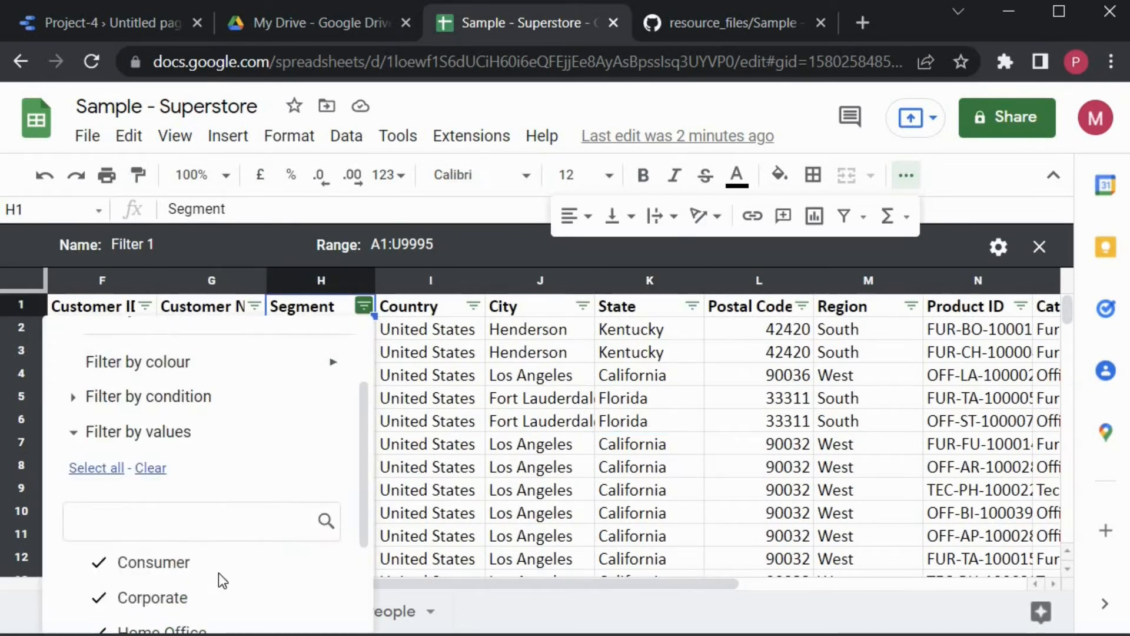
{"action": "scroll", "coordinate": [202, 464], "scroll_direction": "down", "scroll_amount": 2}
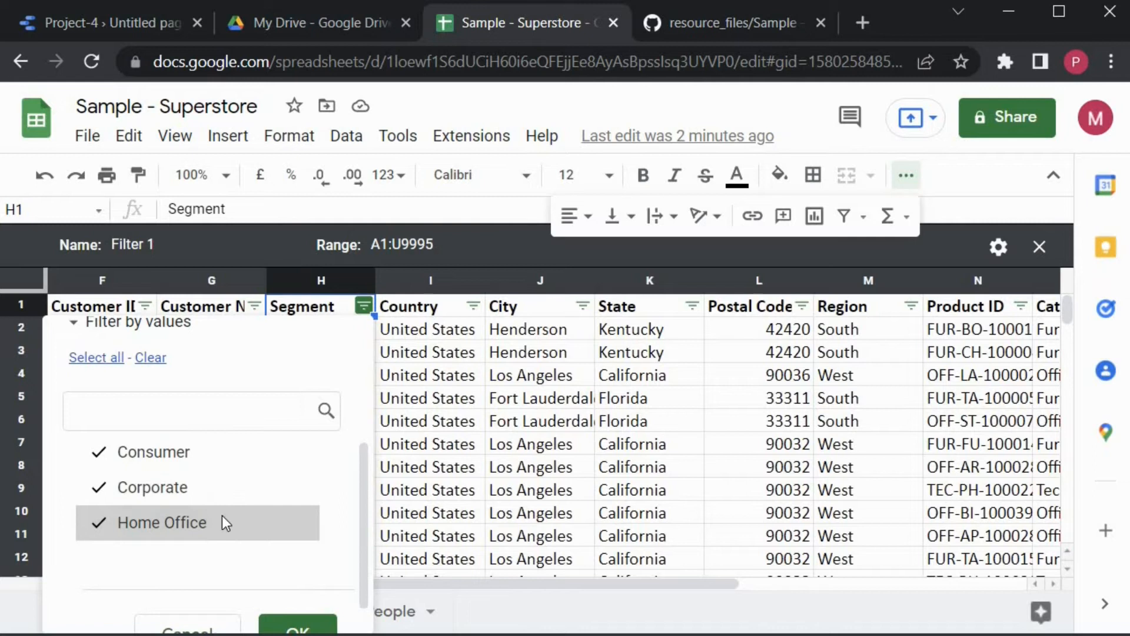
{"action": "left_click", "coordinate": [203, 624]}
Switch back to the Data Studio report, insert a pivot table beside the State and Sales table, and widen it across the page
{"action": "key", "text": "ctrl+1"}
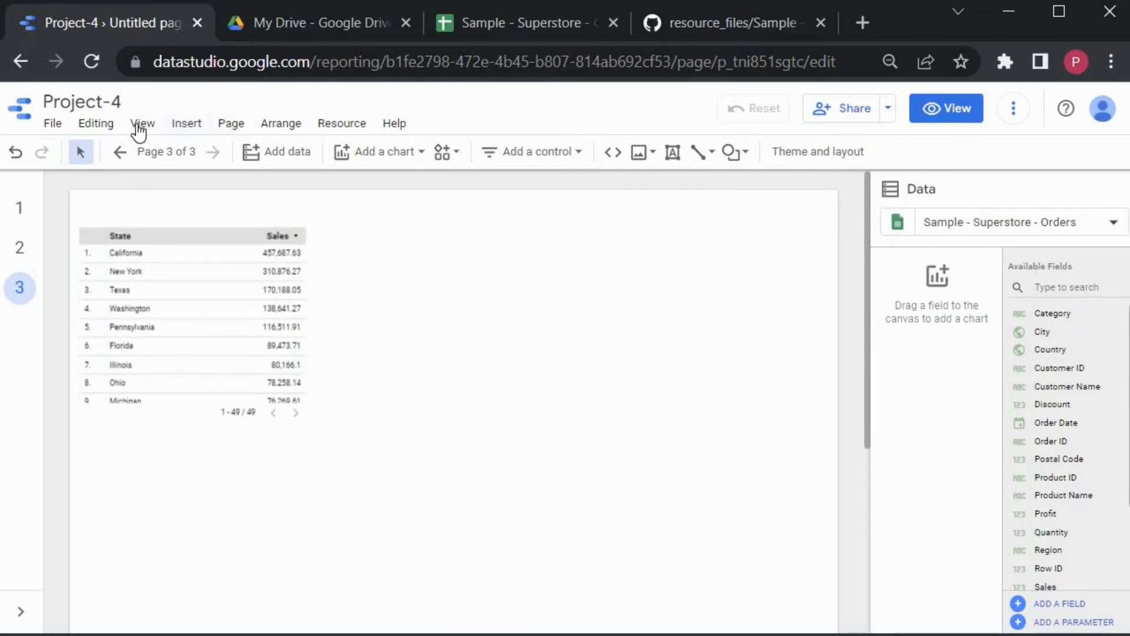
{"action": "left_click", "coordinate": [190, 127]}
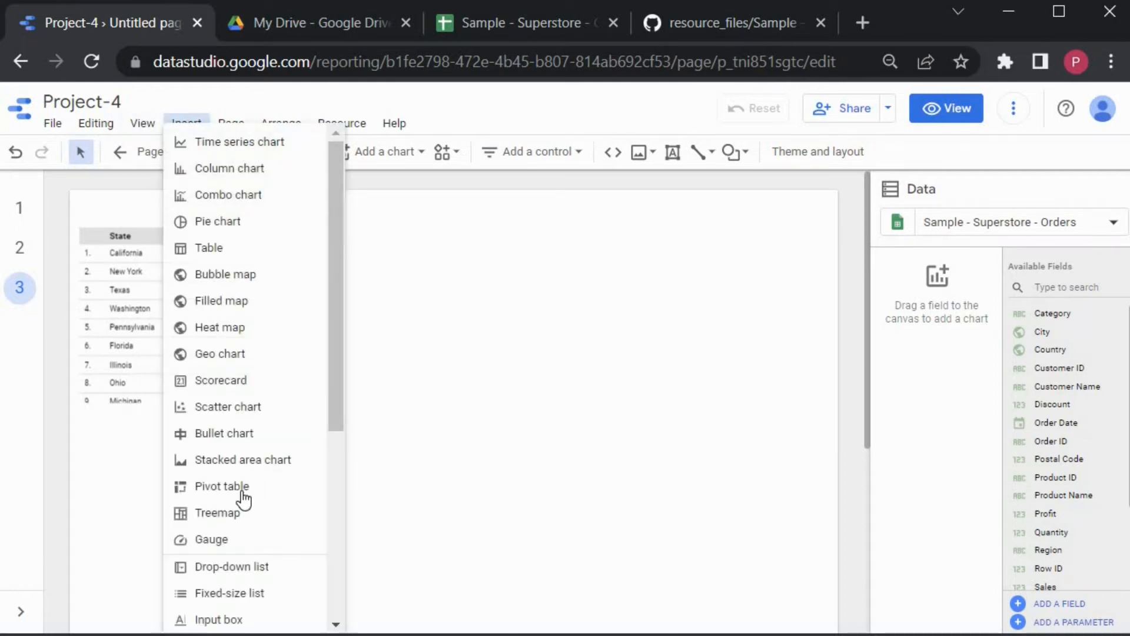
{"action": "left_click", "coordinate": [240, 486]}
{"action": "mouse_move", "coordinate": [337, 235]}
{"action": "left_mouse_down"}
{"action": "mouse_move", "coordinate": [583, 415]}
{"action": "mouse_move", "coordinate": [701, 449]}
{"action": "mouse_move", "coordinate": [824, 447]}
{"action": "left_mouse_up"}
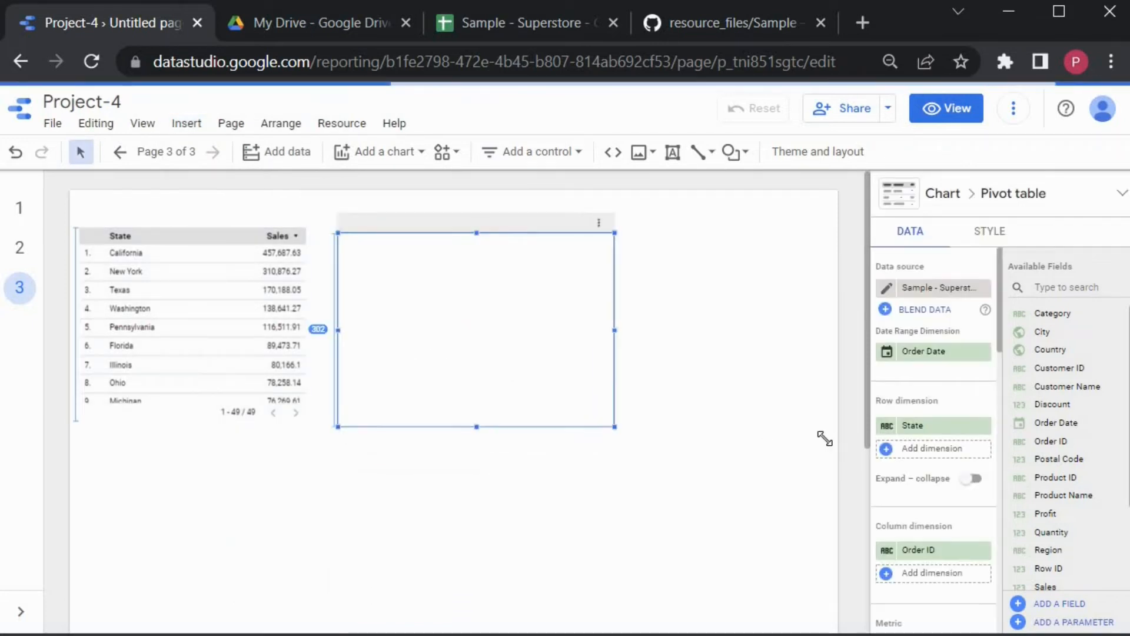
{"action": "left_click_drag", "start_coordinate": [612, 224], "coordinate": [517, 268]}
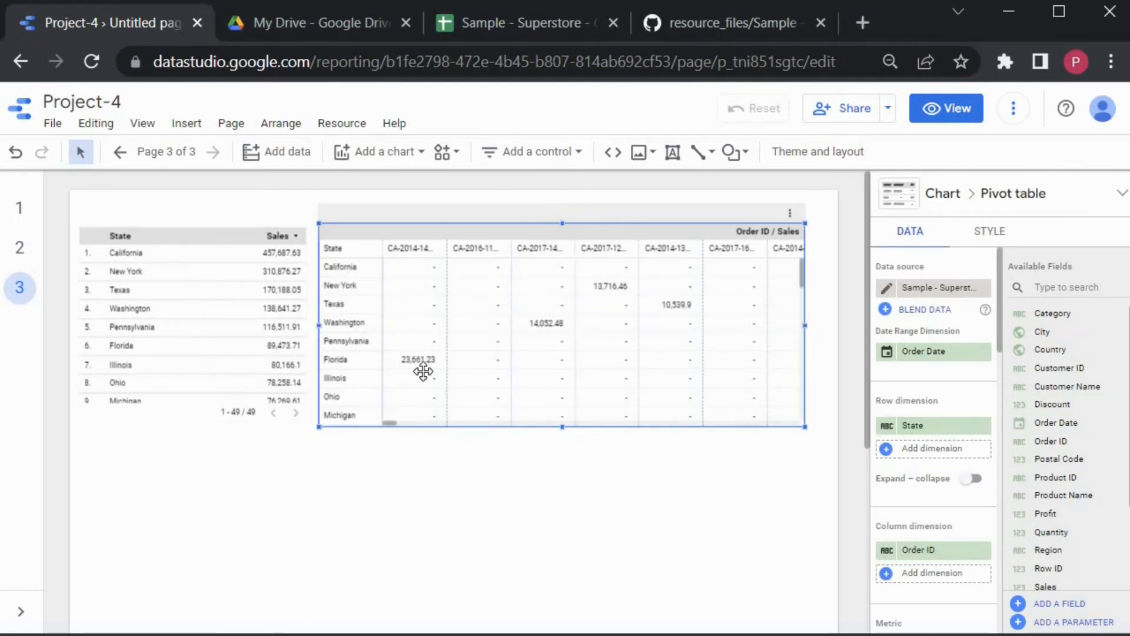
Compare the dimension and metric settings of the State and Sales table with those of the pivot table
{"action": "scroll", "coordinate": [924, 436], "scroll_direction": "down", "scroll_amount": 2}
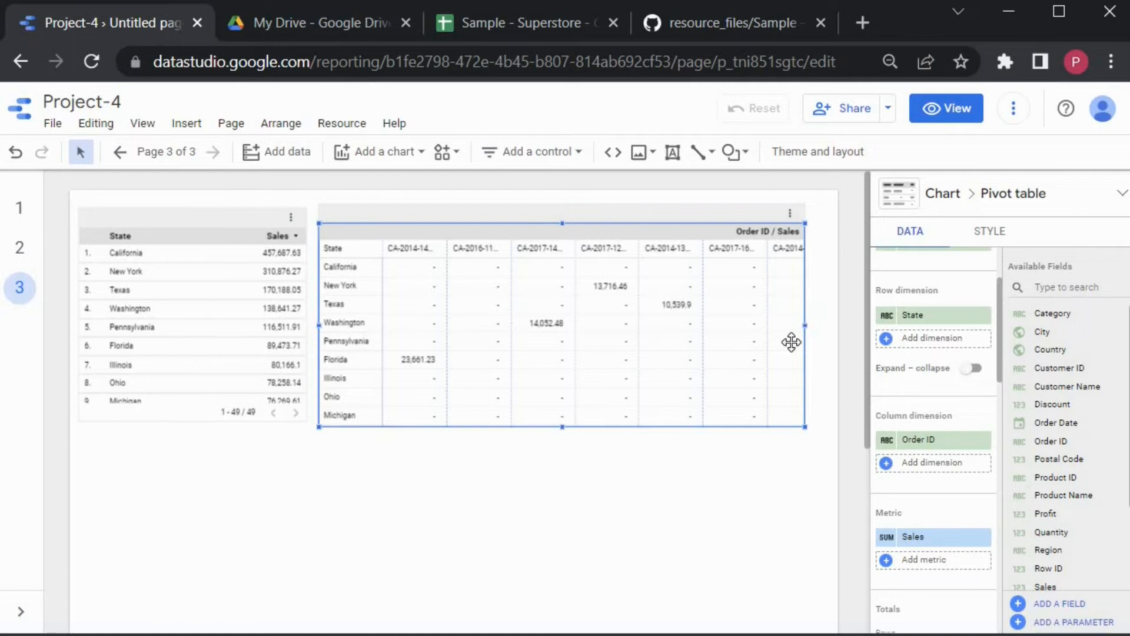
{"action": "left_click", "coordinate": [259, 246]}
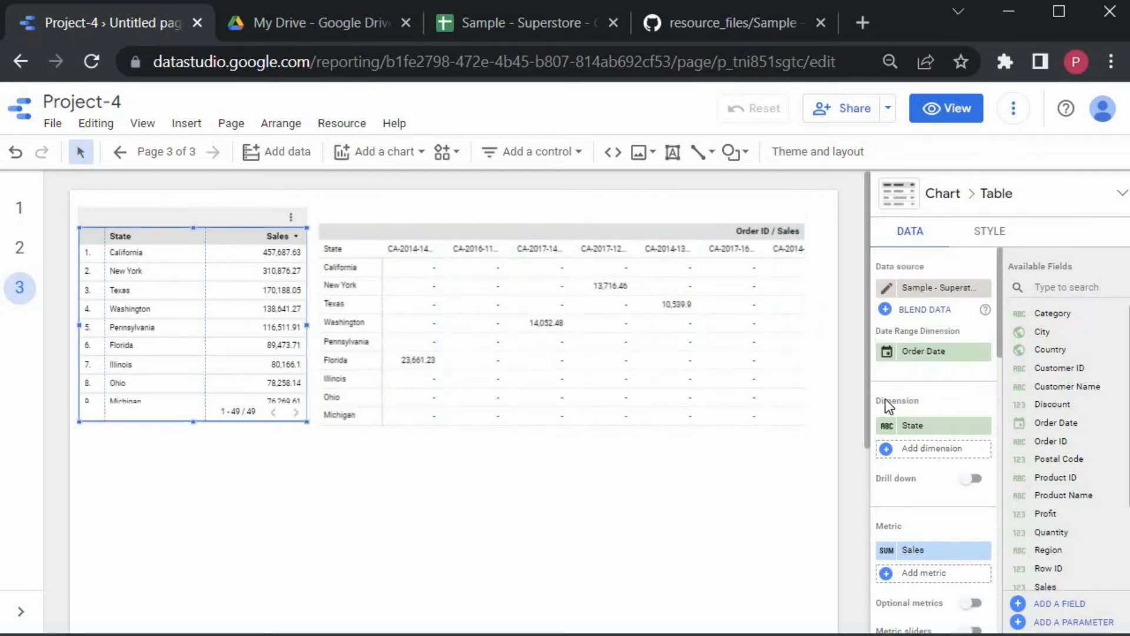
{"action": "left_click", "coordinate": [398, 217]}
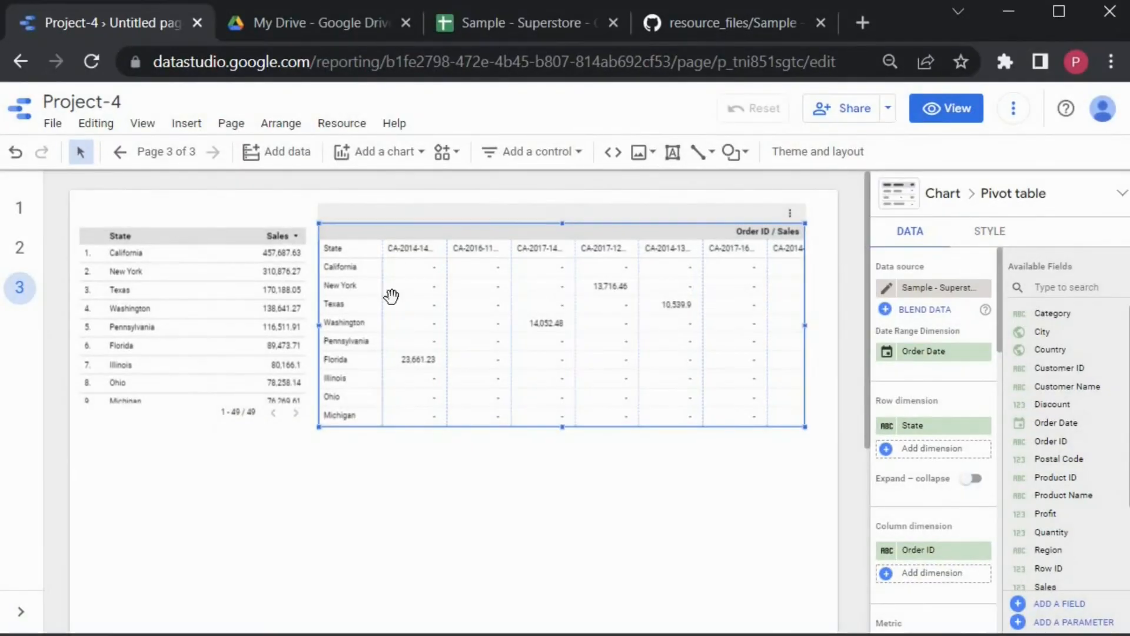
Check the Segment column's filter values in the Sample - Superstore spreadsheet against the pivot table's current column dimension
{"action": "left_click", "coordinate": [493, 18]}
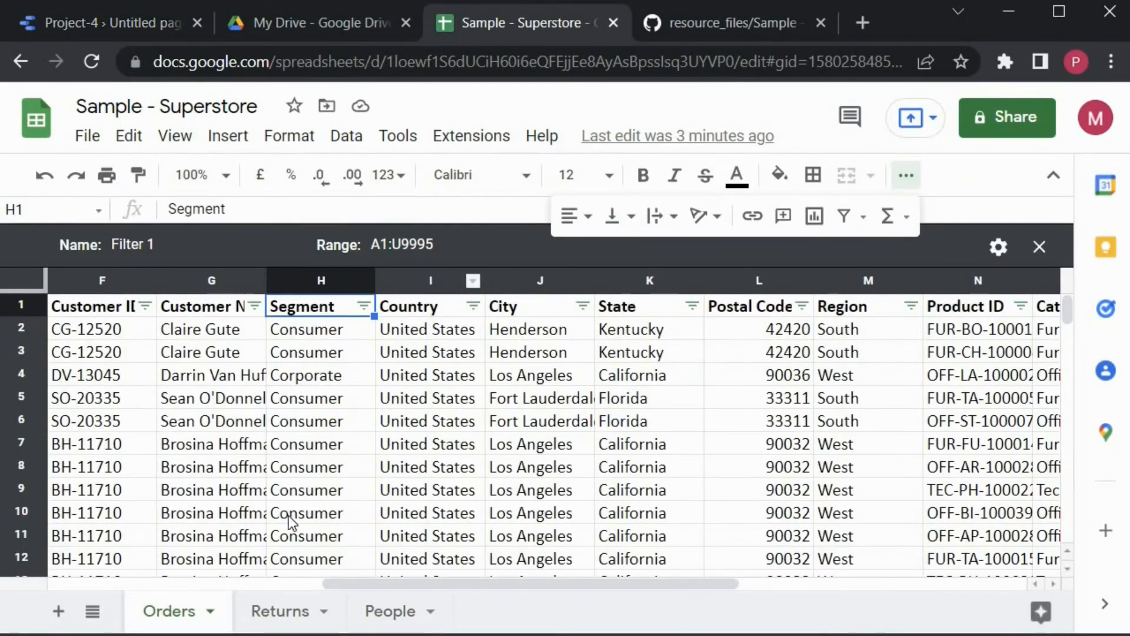
{"action": "left_click", "coordinate": [364, 305]}
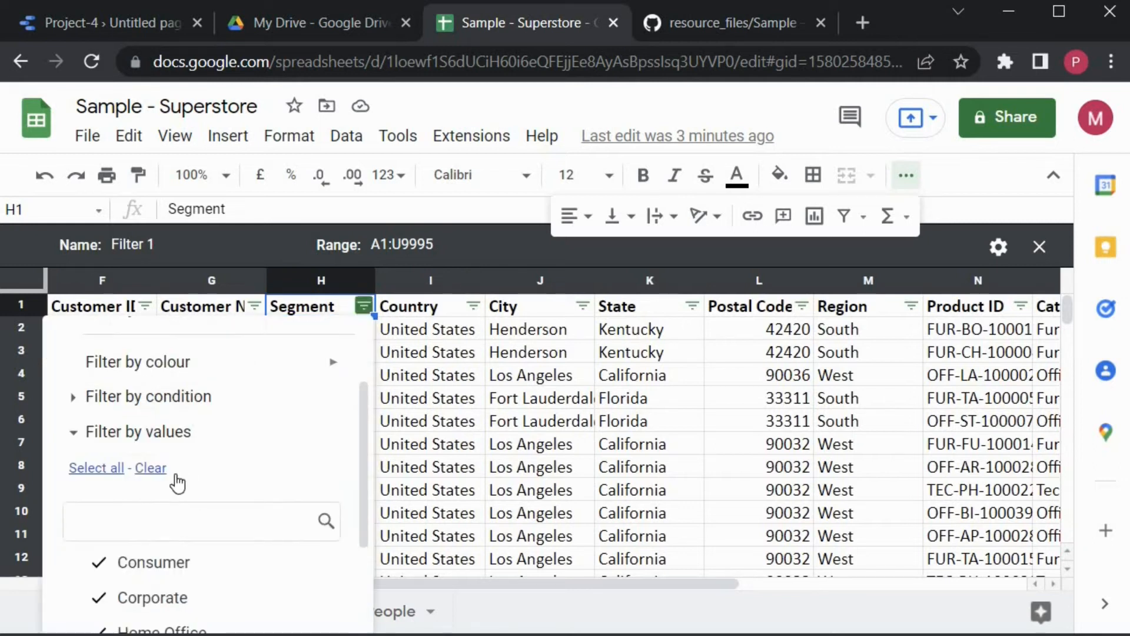
{"action": "scroll", "coordinate": [182, 454], "scroll_direction": "down", "scroll_amount": 2}
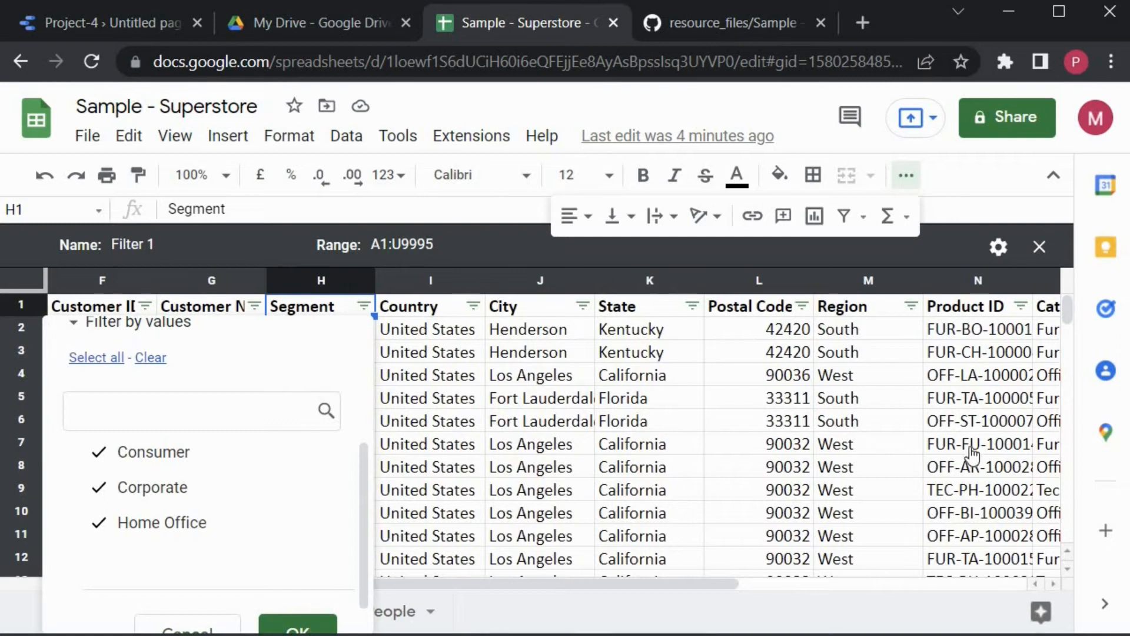
{"action": "key", "text": "ctrl+1"}
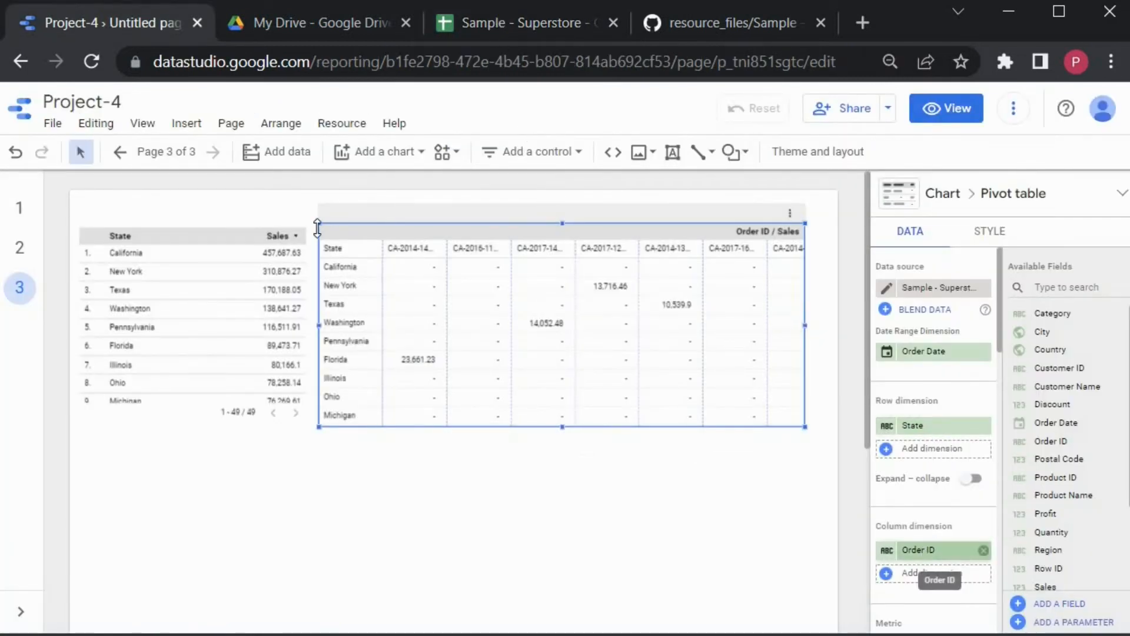
{"action": "key", "text": "ctrl+3"}
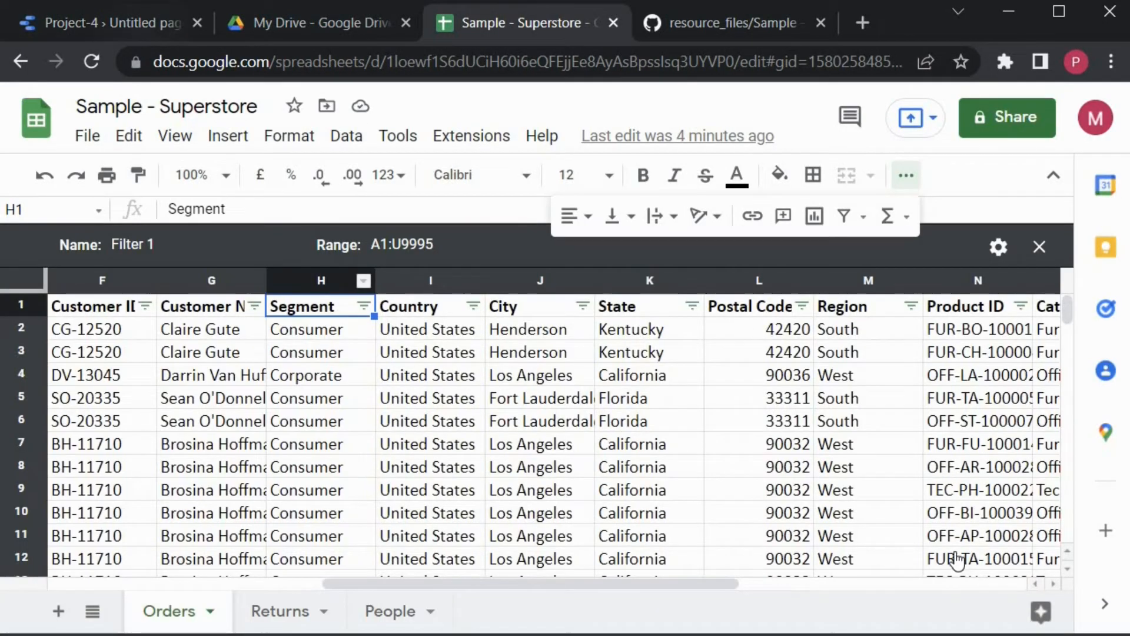
Return to the Data Studio report and replace the pivot table's Order ID column dimension with Segment
{"action": "key", "text": "ctrl+1"}
{"action": "left_click", "coordinate": [892, 483]}
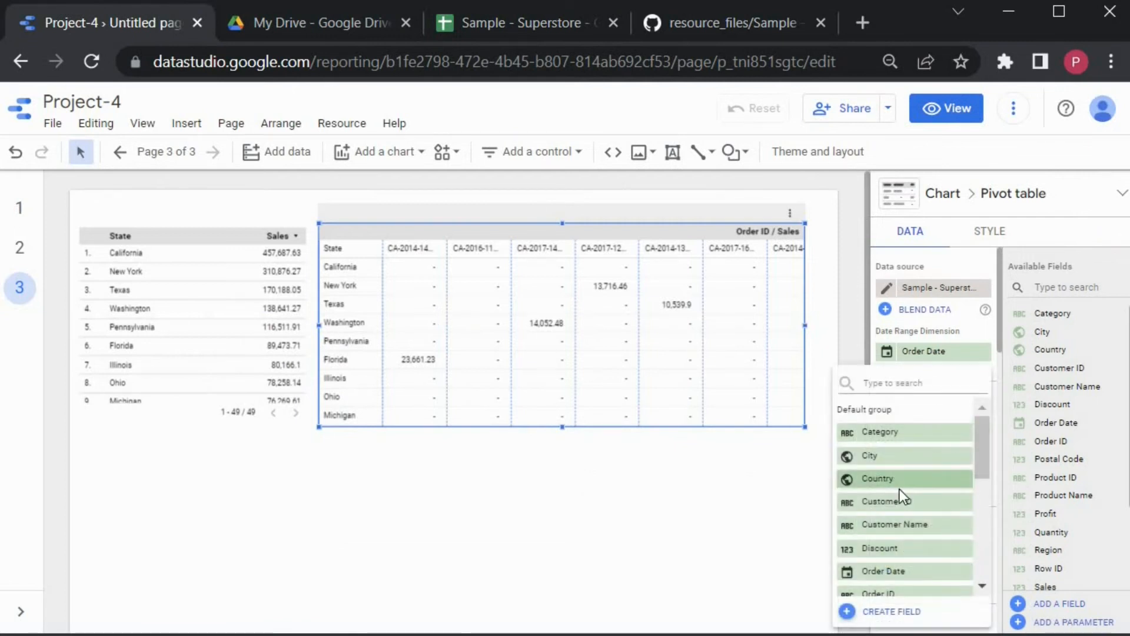
{"action": "scroll", "coordinate": [899, 488], "scroll_direction": "down", "scroll_amount": 4}
{"action": "left_click", "coordinate": [898, 489]}
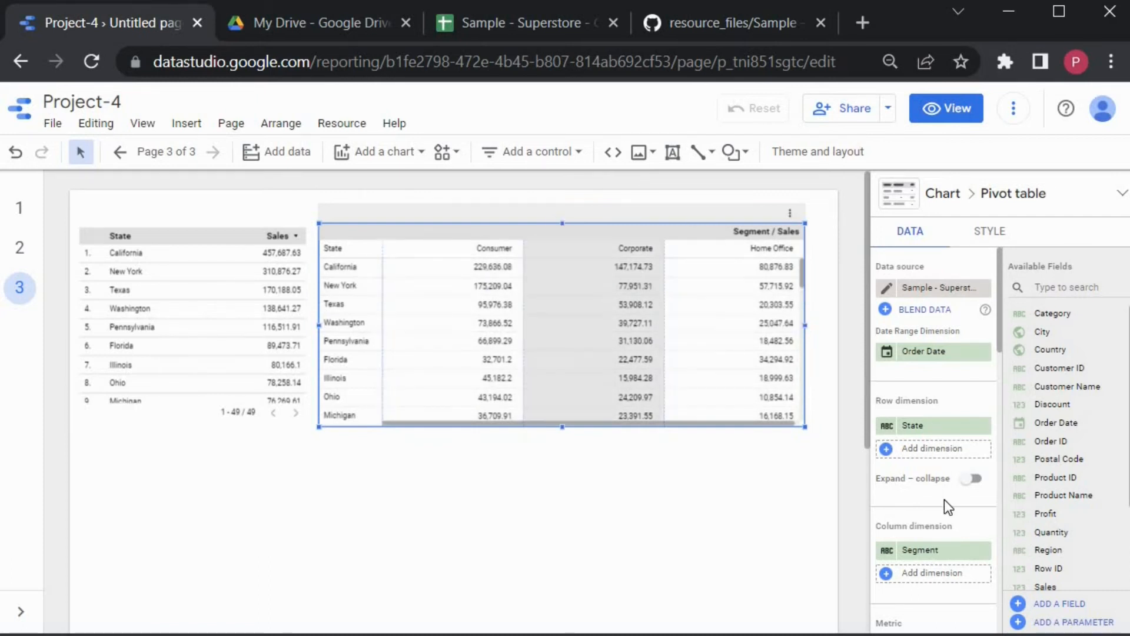
Show the grand total for the pivot table's columns, leaving the row grand total off
{"action": "scroll", "coordinate": [939, 415], "scroll_direction": "down", "scroll_amount": 3}
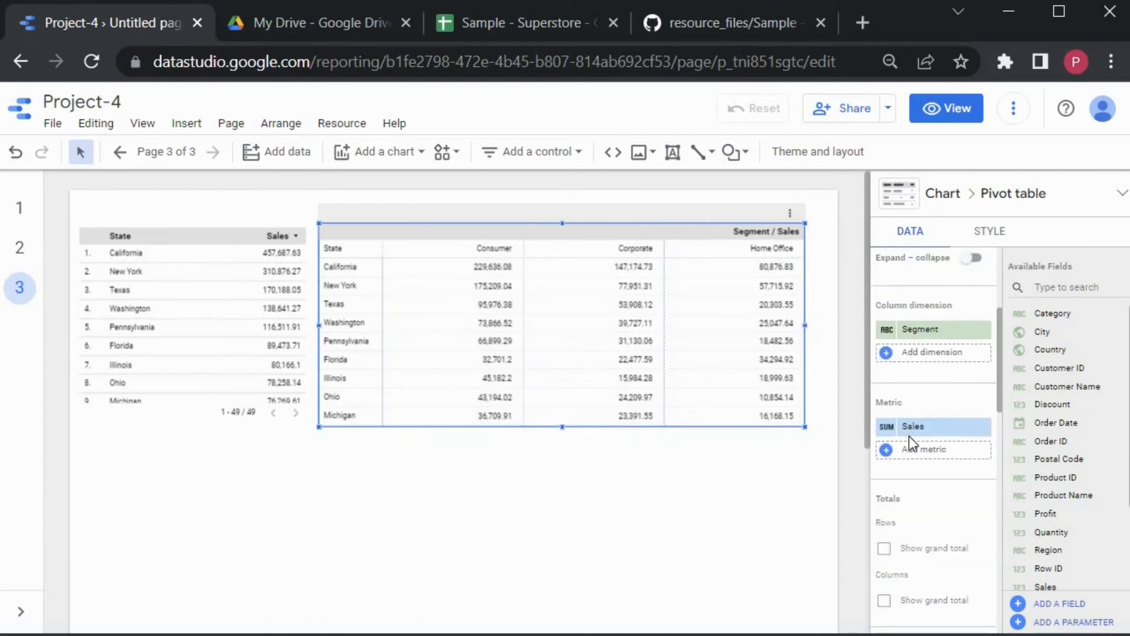
{"action": "left_click", "coordinate": [929, 553]}
{"action": "left_click", "coordinate": [923, 609]}
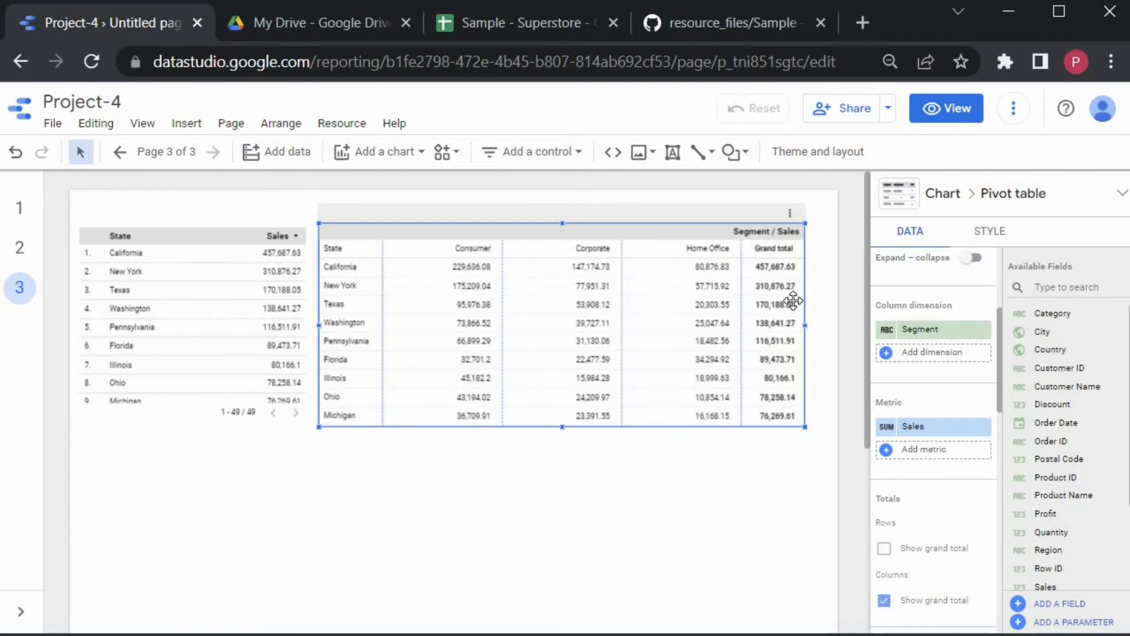
{"action": "left_click", "coordinate": [909, 549]}
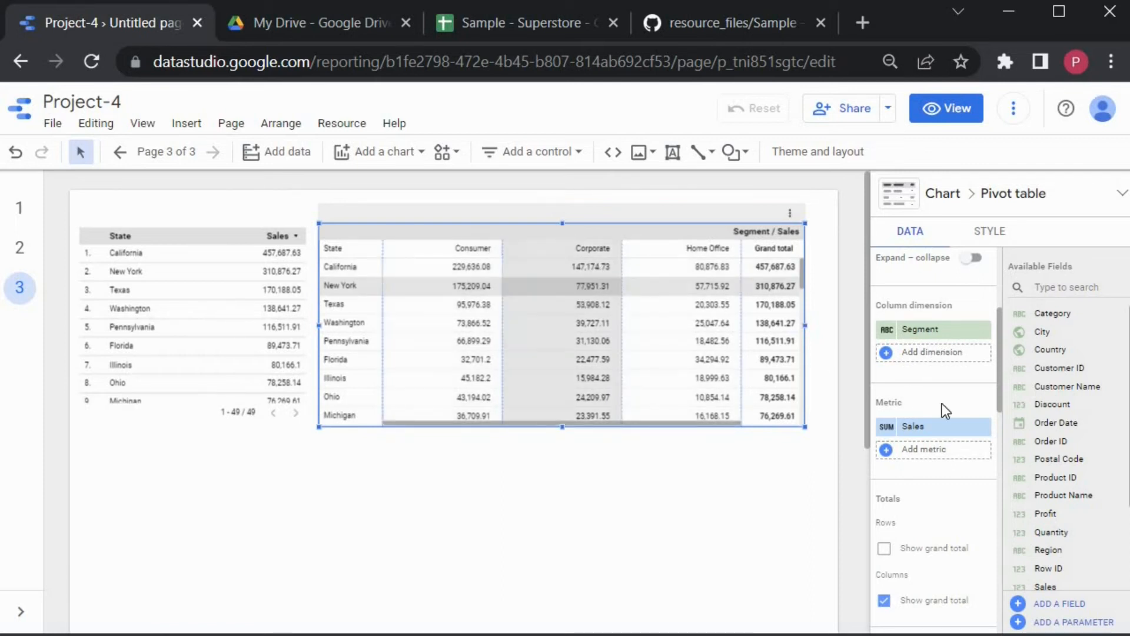
Review the pivot table's dimensions and the spreadsheet's Segment filter values, closing the filter without applying it
{"action": "scroll", "coordinate": [936, 436], "scroll_direction": "up", "scroll_amount": 1}
{"action": "scroll", "coordinate": [940, 449], "scroll_direction": "up", "scroll_amount": 3}
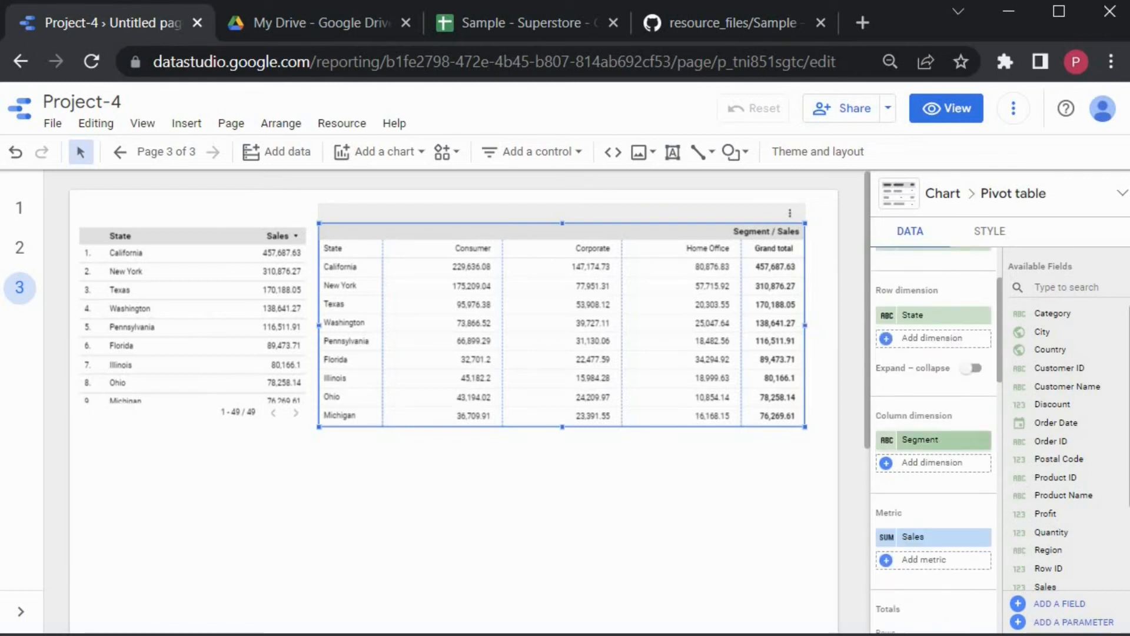
{"action": "key", "text": "ctrl+3"}
{"action": "left_click", "coordinate": [364, 306]}
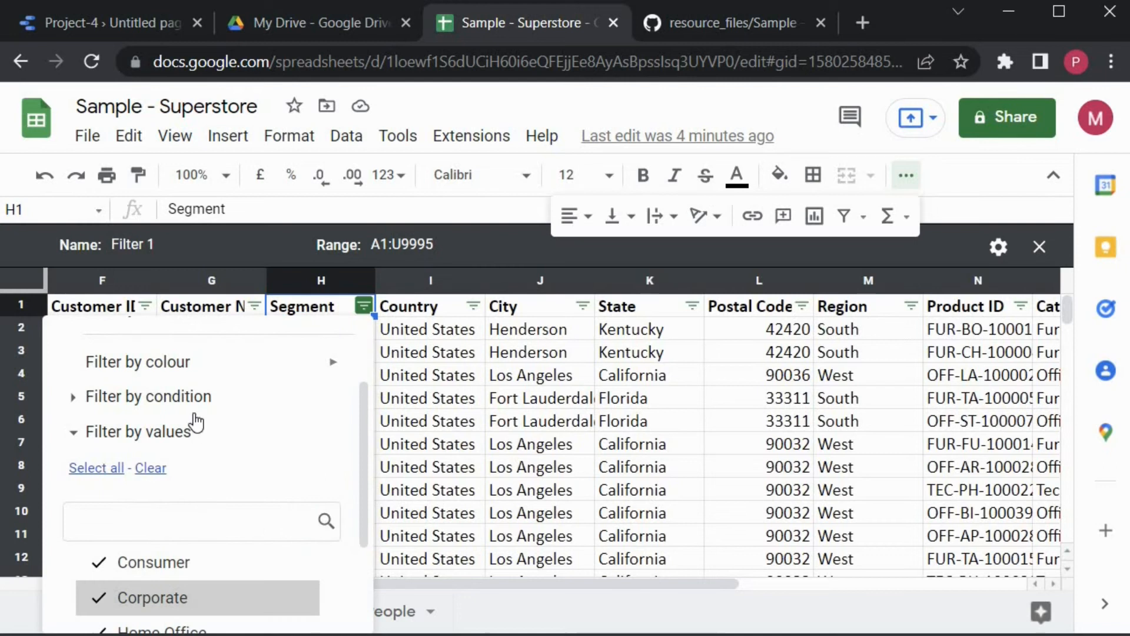
{"action": "scroll", "coordinate": [200, 435], "scroll_direction": "down", "scroll_amount": 3}
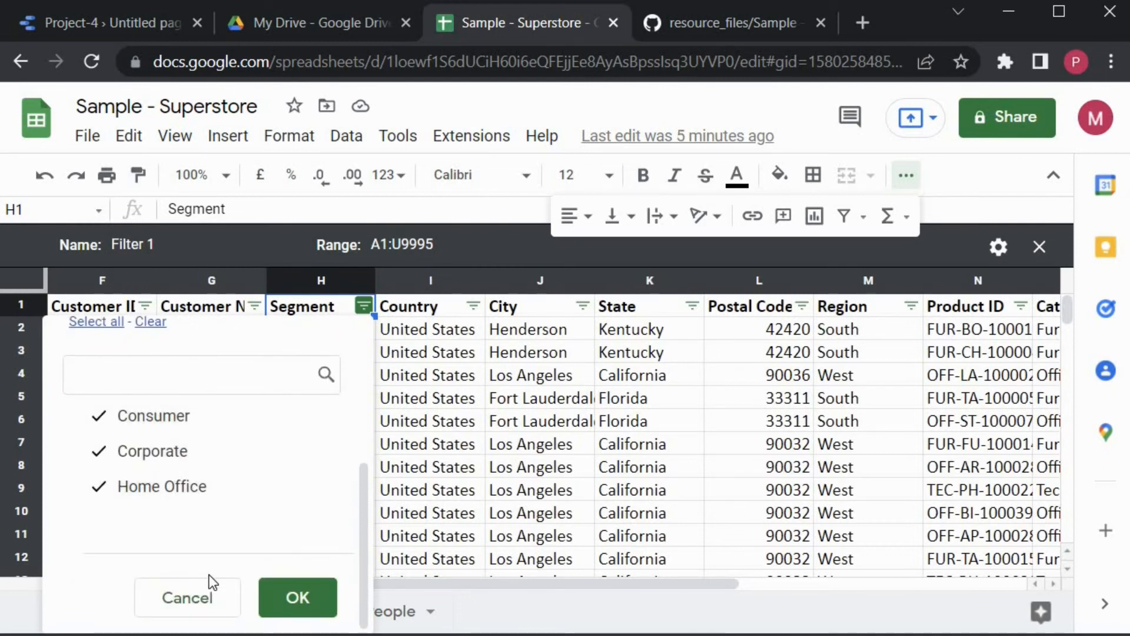
{"action": "left_click", "coordinate": [187, 597]}
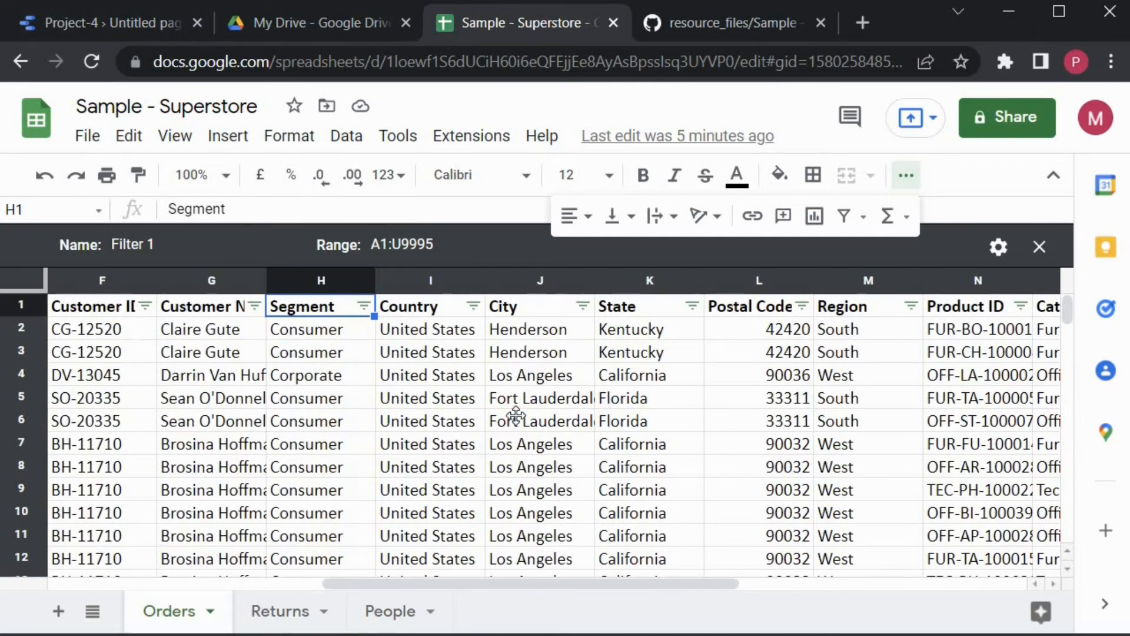
Review the What is Pivot Table slide and return to the Data Studio report in the browser
{"action": "left_click", "coordinate": [1010, 14]}
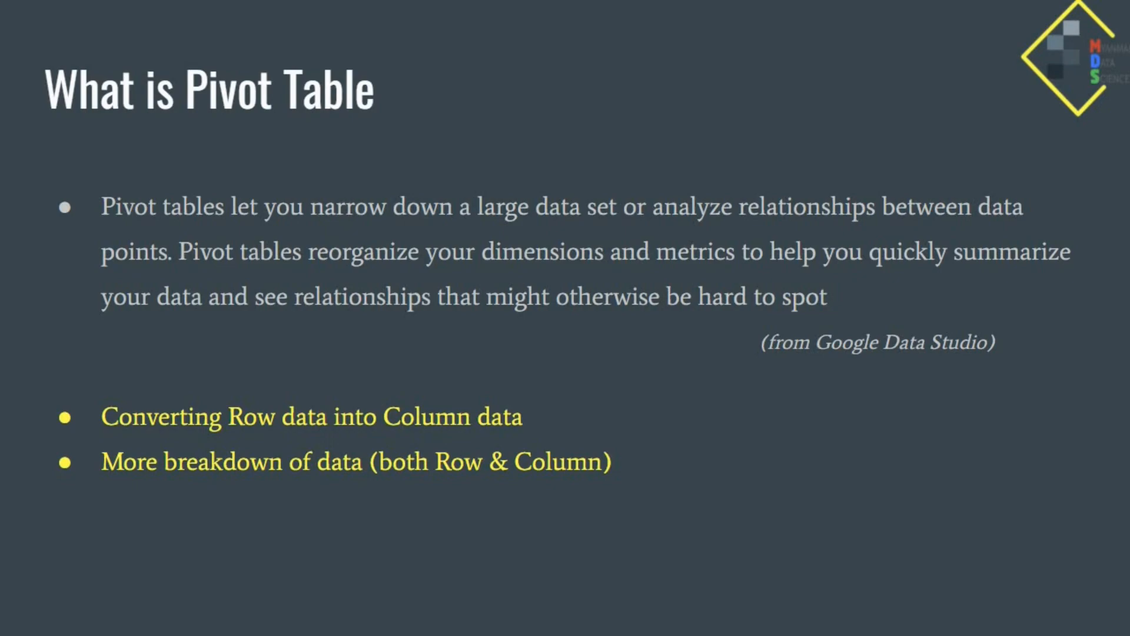
{"action": "key", "text": "alt+Tab"}
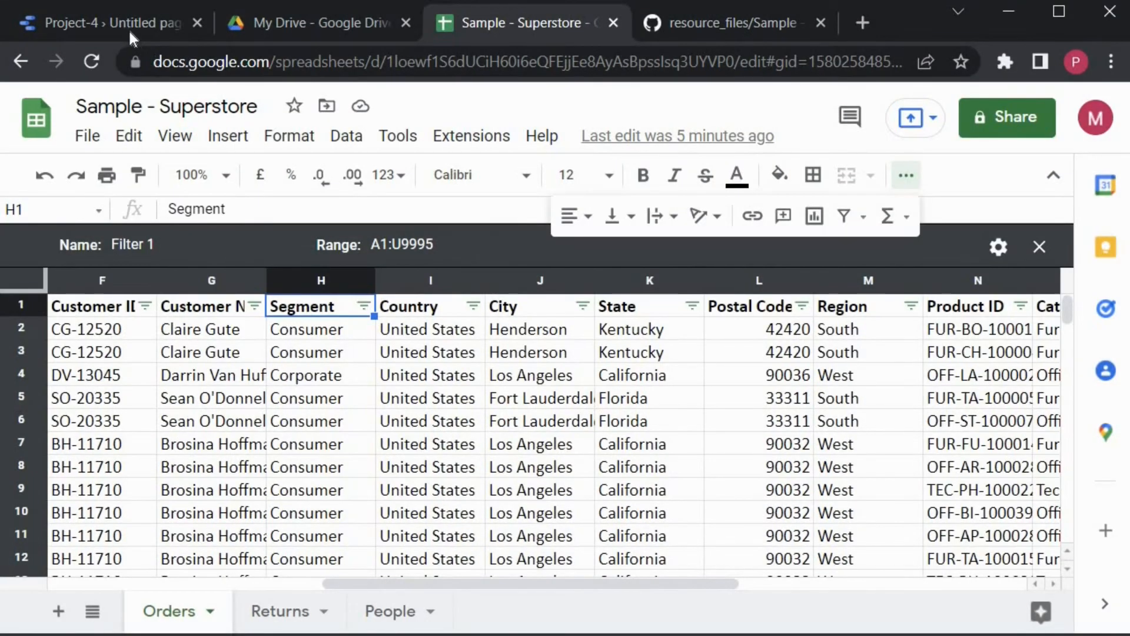
{"action": "key", "text": "ctrl+1"}
Examine the Ship Mode column's filter values in the Sample - Superstore spreadsheet and compare them with the pivot table's column headings
{"action": "left_click_drag", "start_coordinate": [449, 580], "coordinate": [266, 587]}
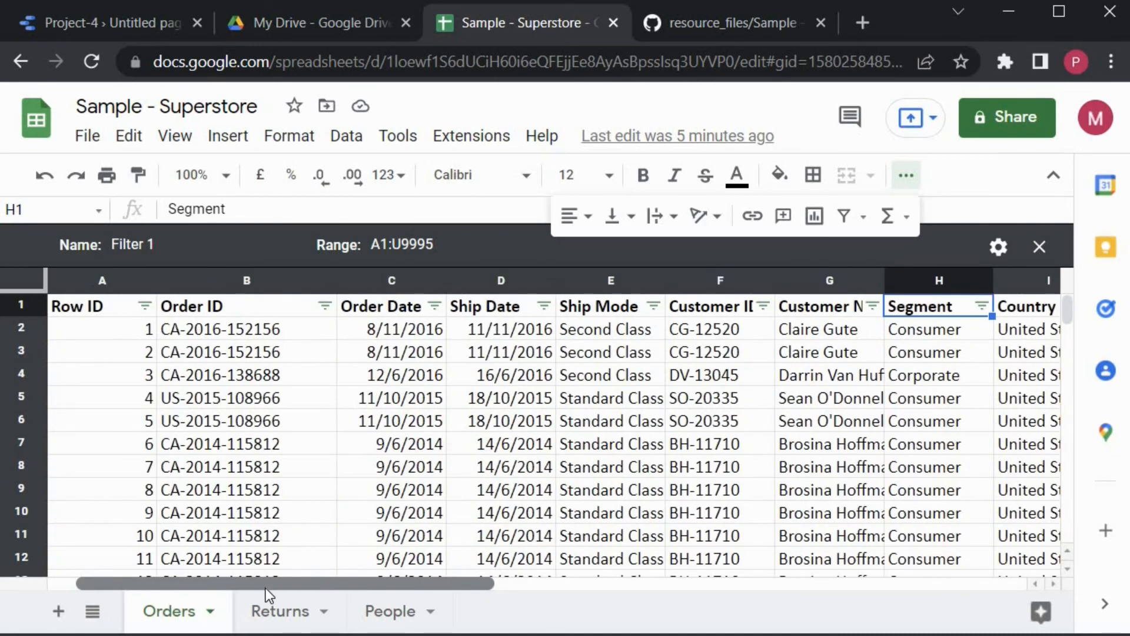
{"action": "left_click", "coordinate": [652, 307]}
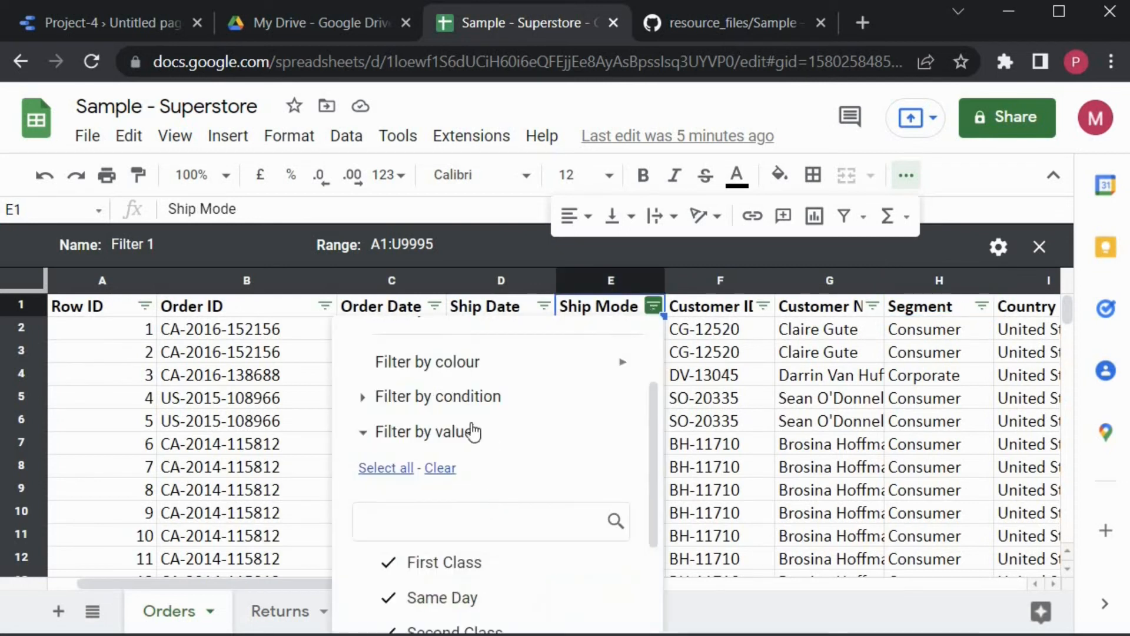
{"action": "scroll", "coordinate": [461, 454], "scroll_direction": "down", "scroll_amount": 3}
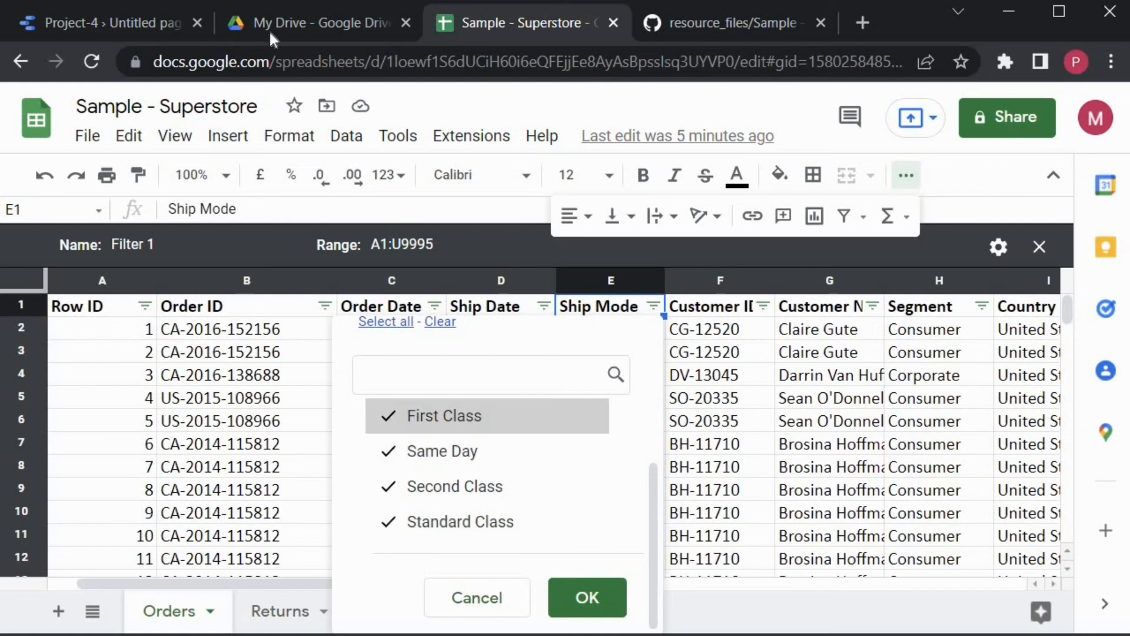
{"action": "left_click", "coordinate": [110, 15]}
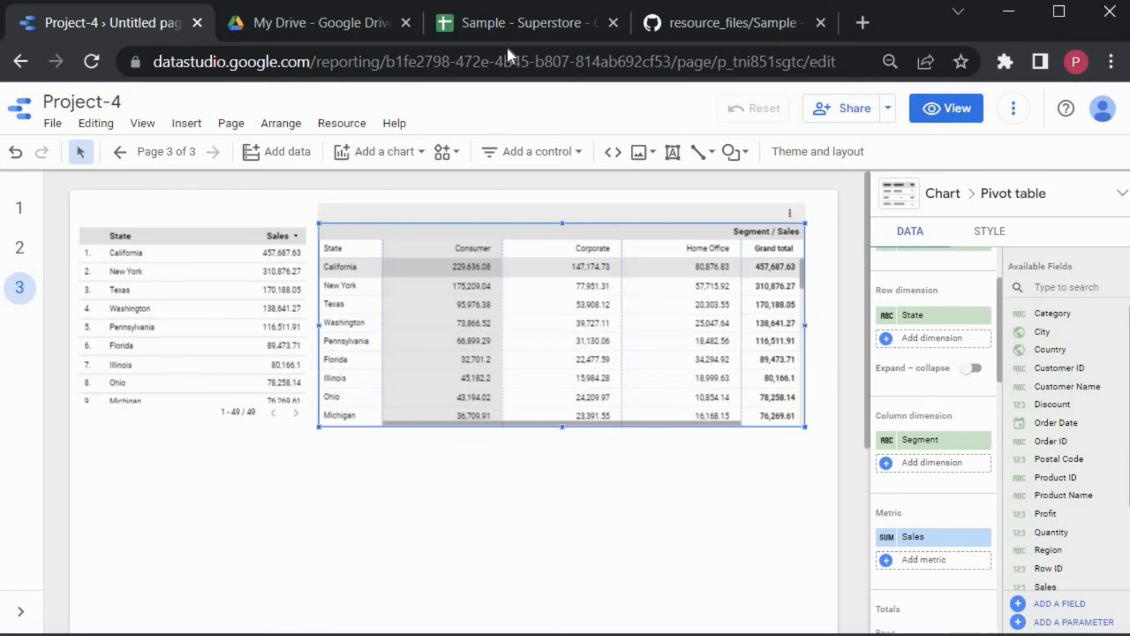
{"action": "left_click", "coordinate": [508, 22]}
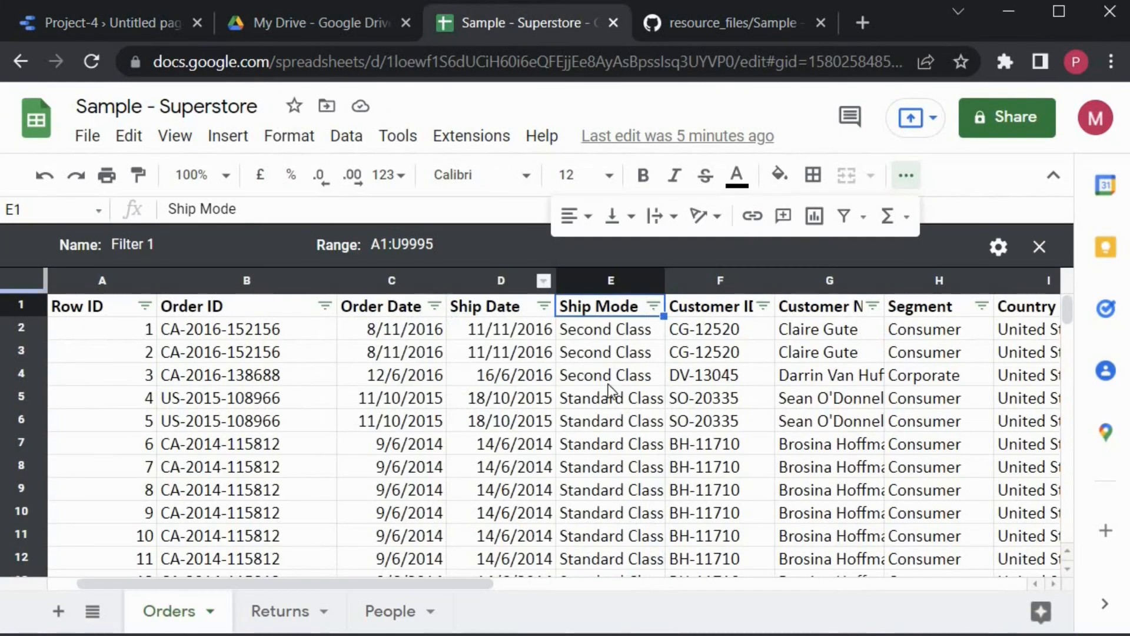
{"action": "left_click", "coordinate": [653, 306]}
{"action": "scroll", "coordinate": [487, 464], "scroll_direction": "down", "scroll_amount": 1}
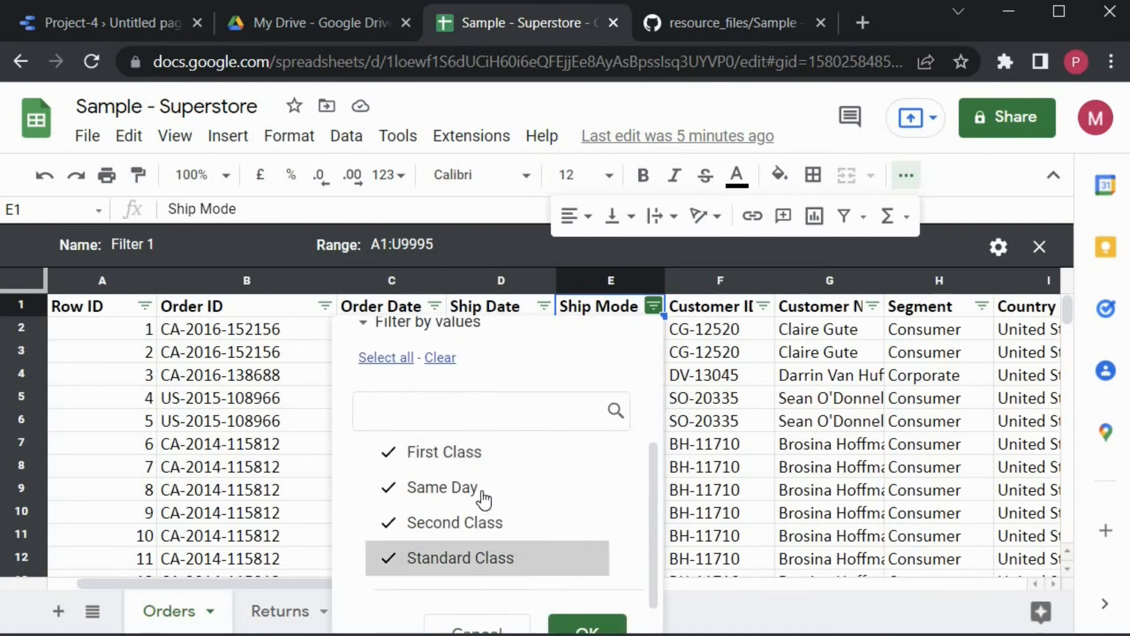
{"action": "key", "text": "Down"}
{"action": "key", "text": "Down"}
{"action": "key", "text": "Down"}
{"action": "key", "text": "Down"}
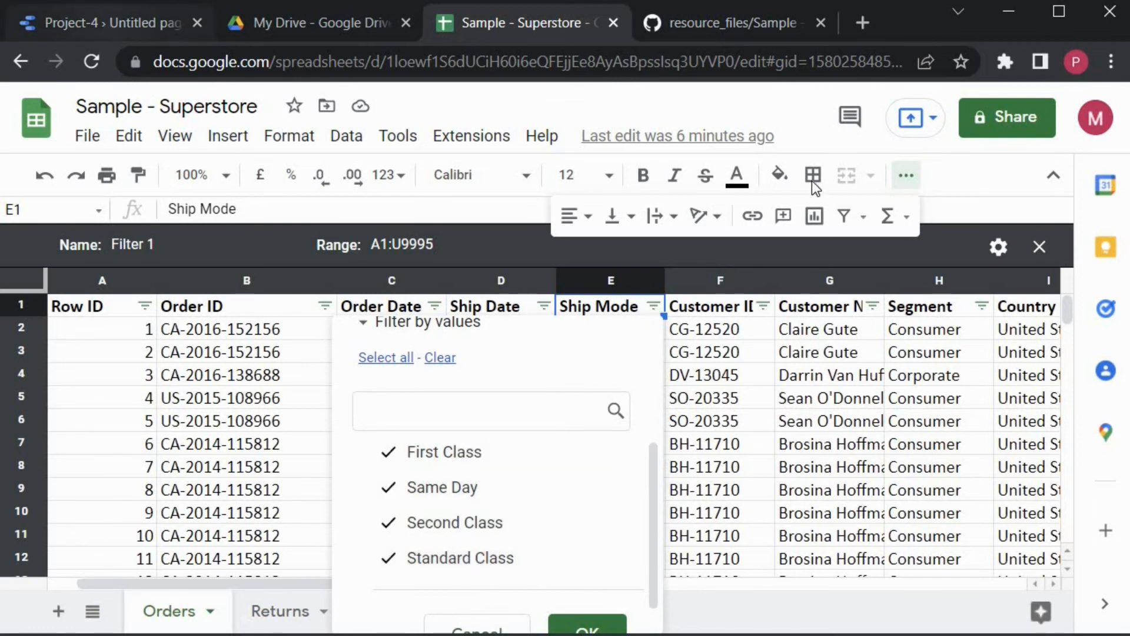
Switch back to the Data Studio report and add Ship Mode as a second row dimension below State in the pivot table
{"action": "key", "text": "ctrl+1"}
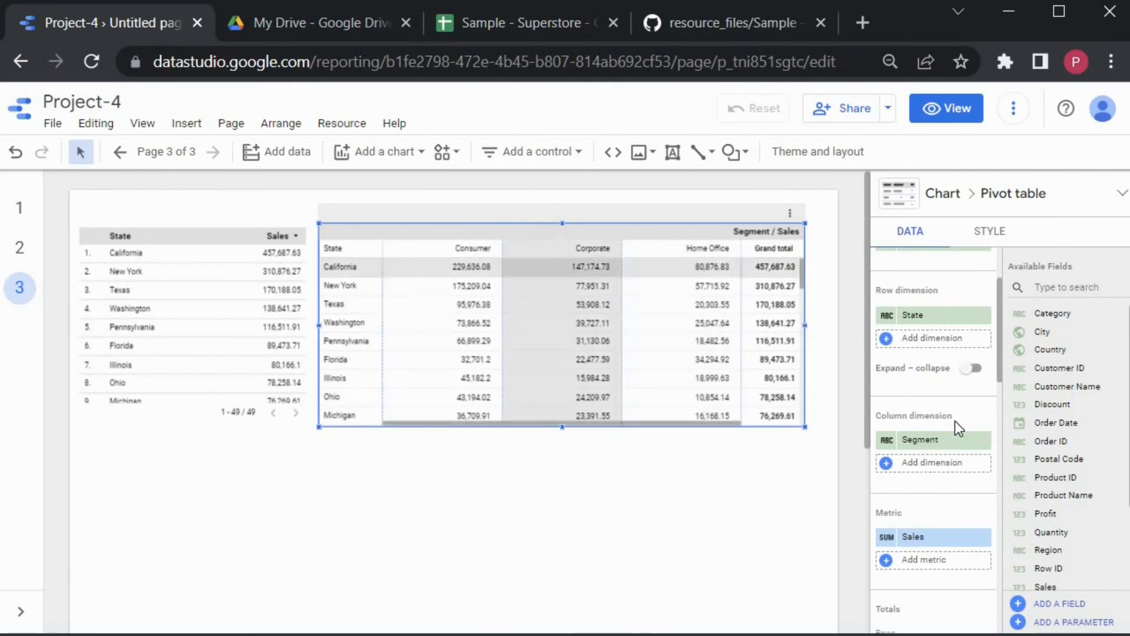
{"action": "scroll", "coordinate": [936, 370], "scroll_direction": "up", "scroll_amount": 2}
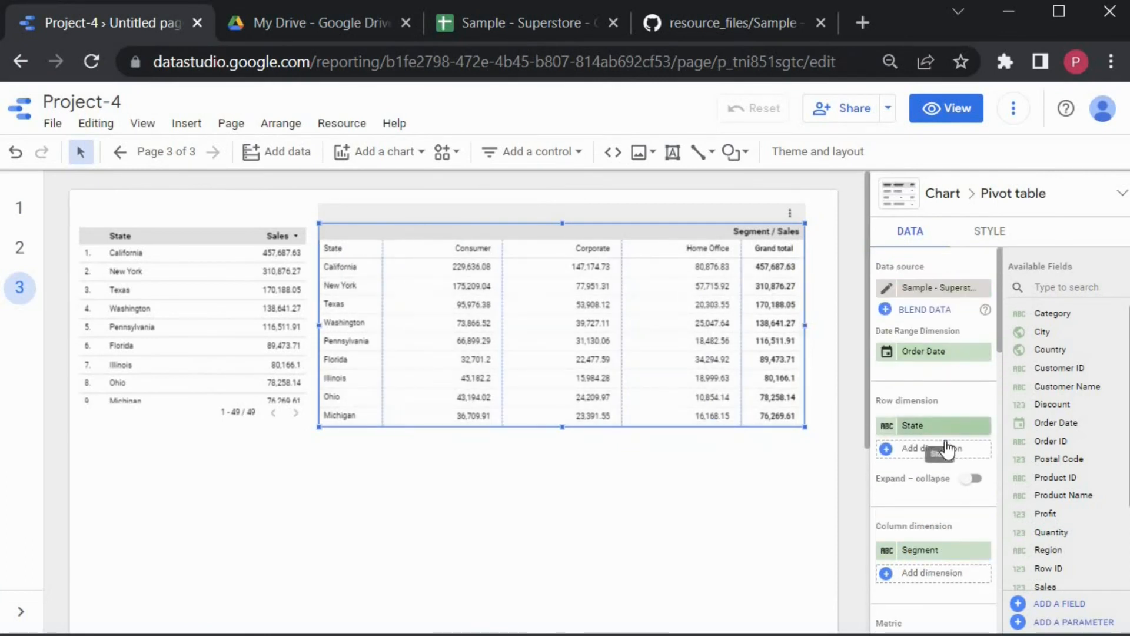
{"action": "left_click", "coordinate": [917, 538]}
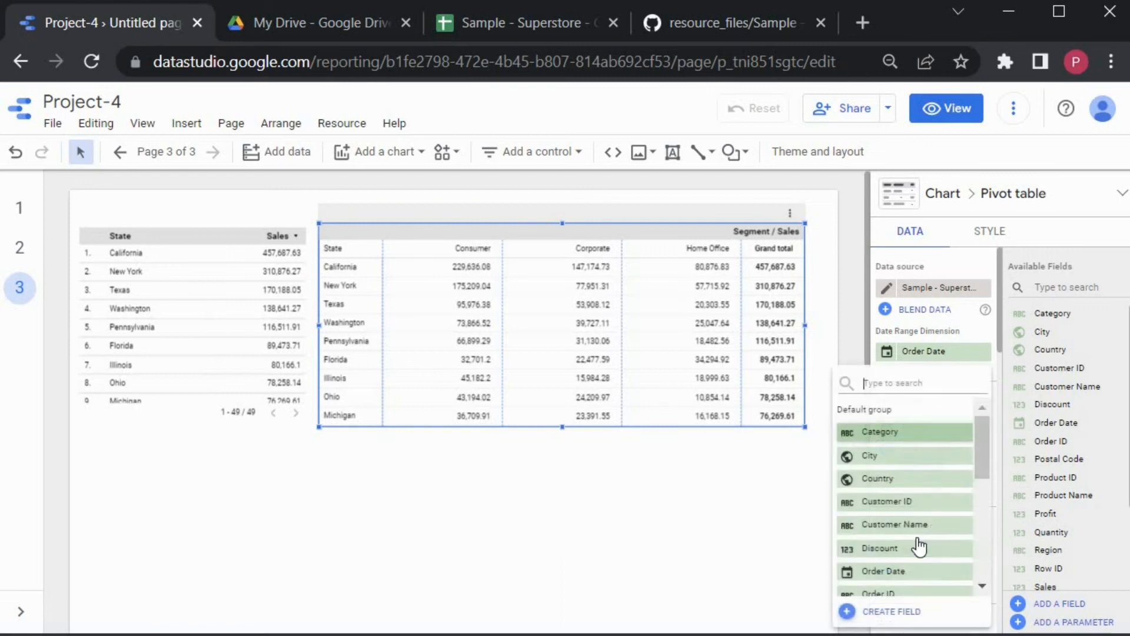
{"action": "scroll", "coordinate": [919, 545], "scroll_direction": "down", "scroll_amount": 3}
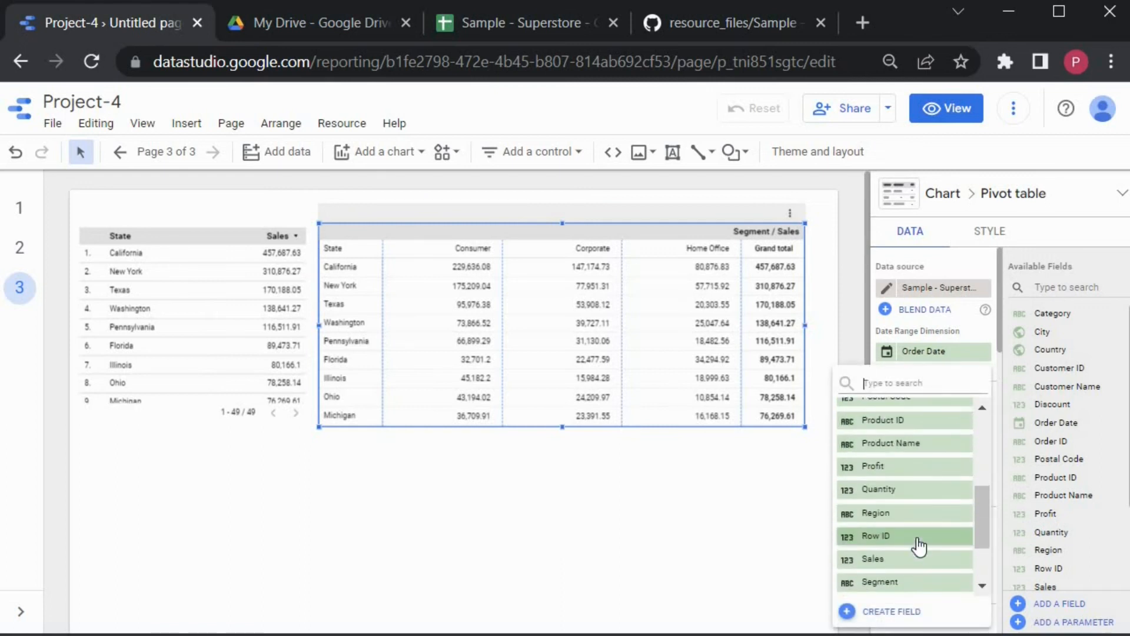
{"action": "scroll", "coordinate": [919, 545], "scroll_direction": "down", "scroll_amount": 3}
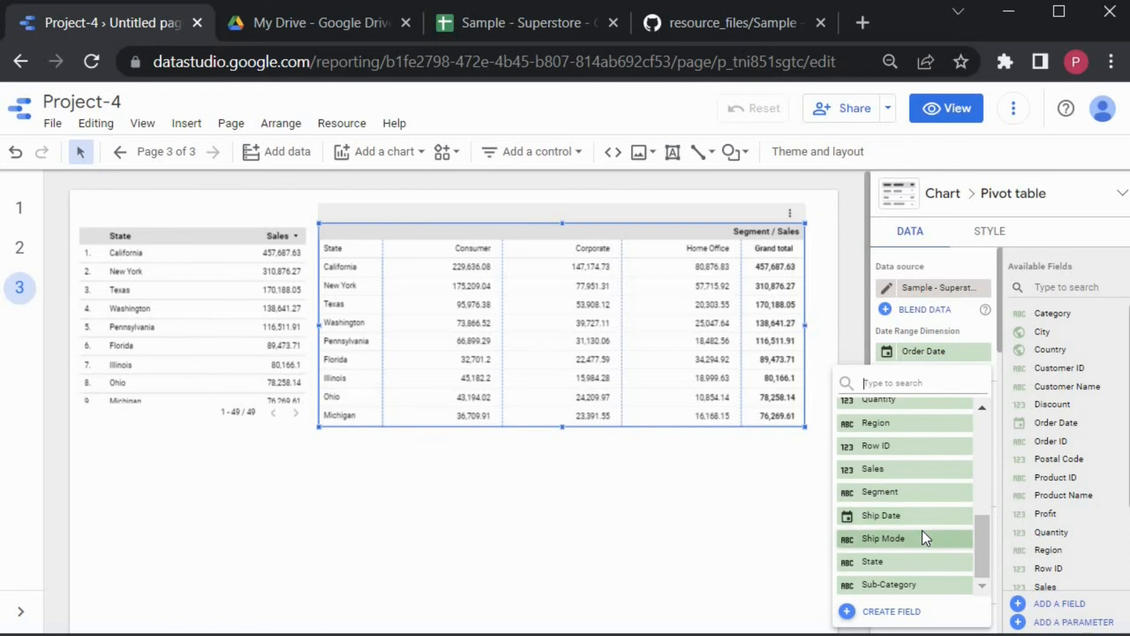
{"action": "left_click", "coordinate": [923, 533]}
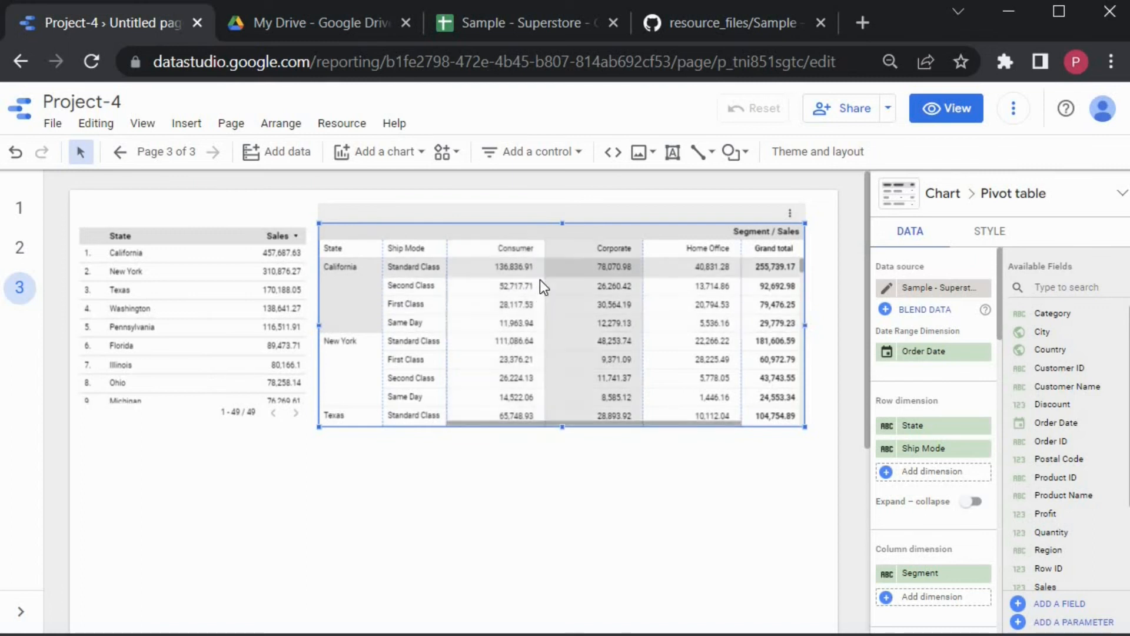
Show row subtotals in the pivot table and shift the table slightly up and to the right on the page
{"action": "scroll", "coordinate": [962, 465], "scroll_direction": "down", "scroll_amount": 4}
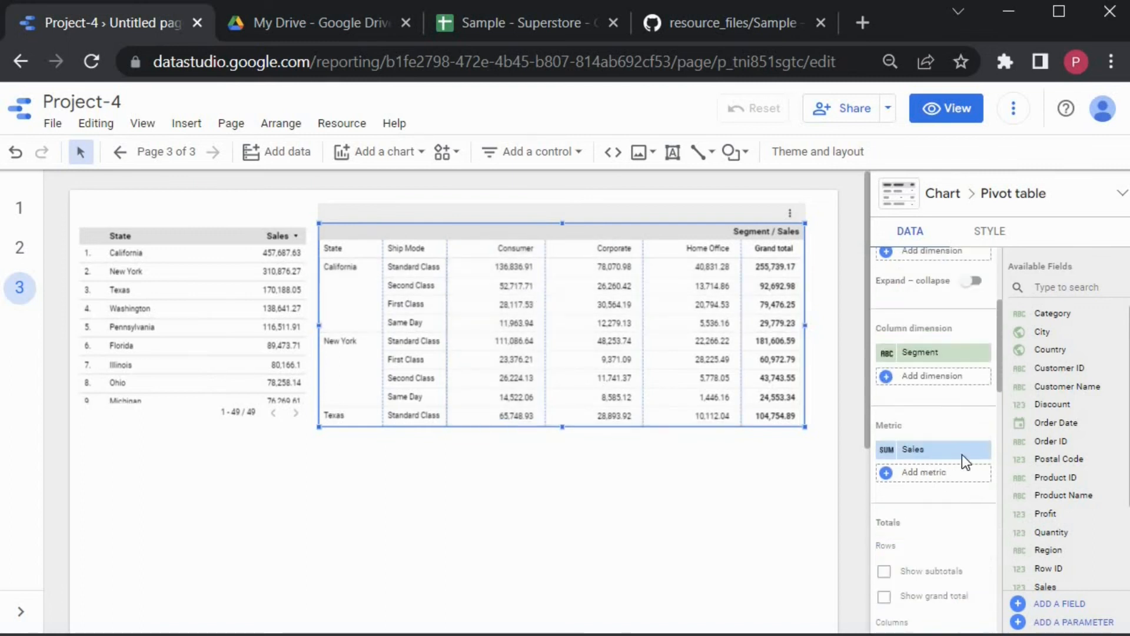
{"action": "scroll", "coordinate": [956, 356], "scroll_direction": "down", "scroll_amount": 4}
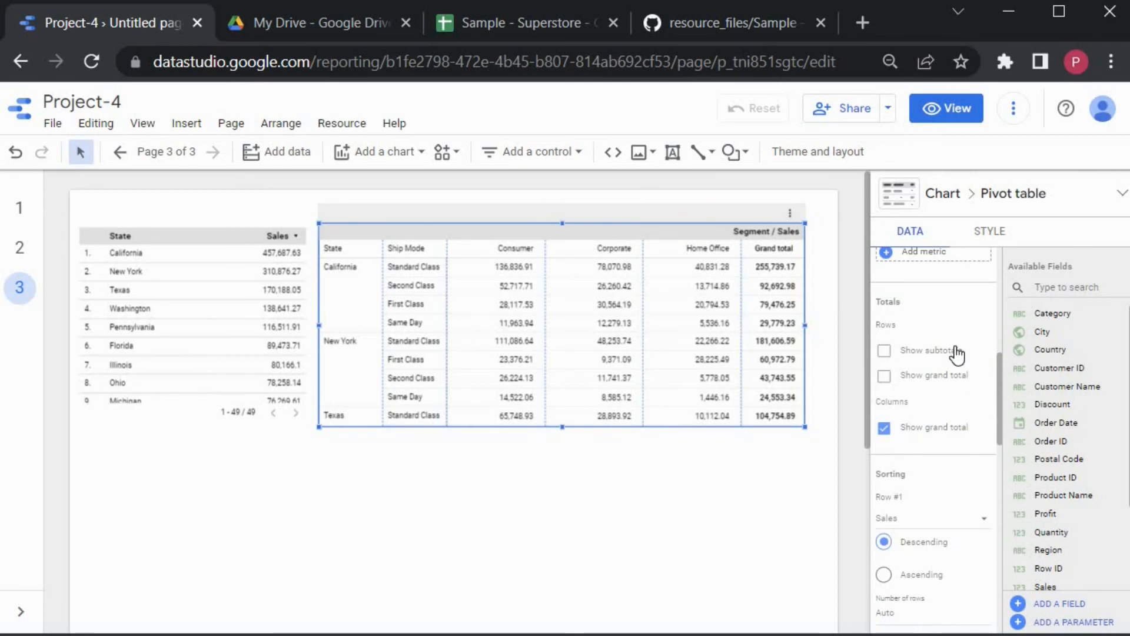
{"action": "left_click", "coordinate": [957, 359]}
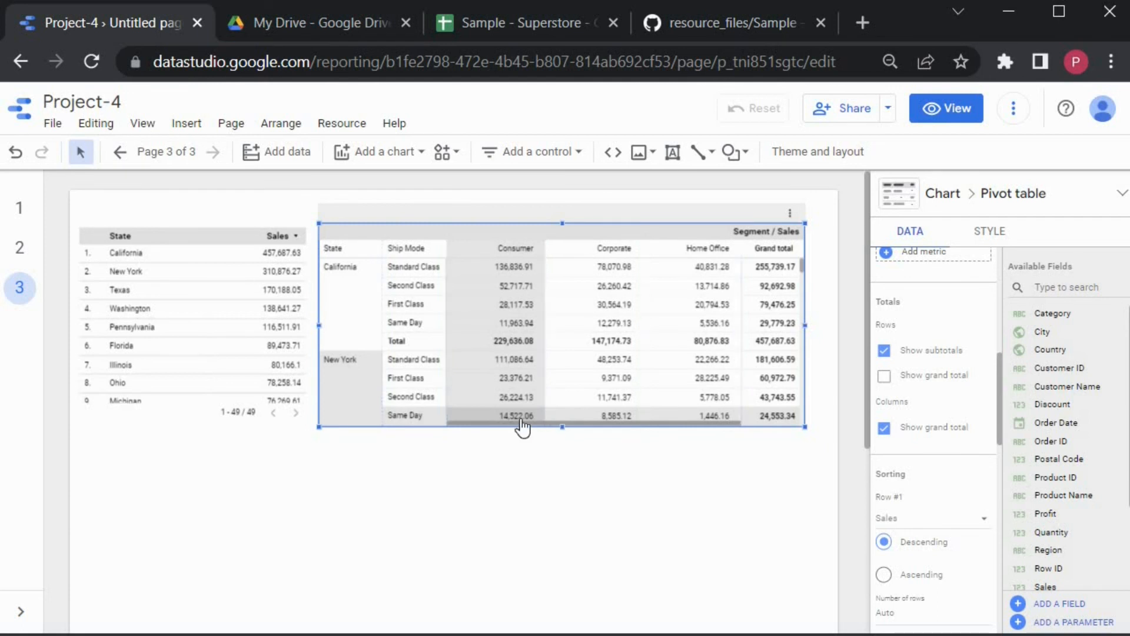
{"action": "left_click_drag", "start_coordinate": [526, 415], "coordinate": [641, 344]}
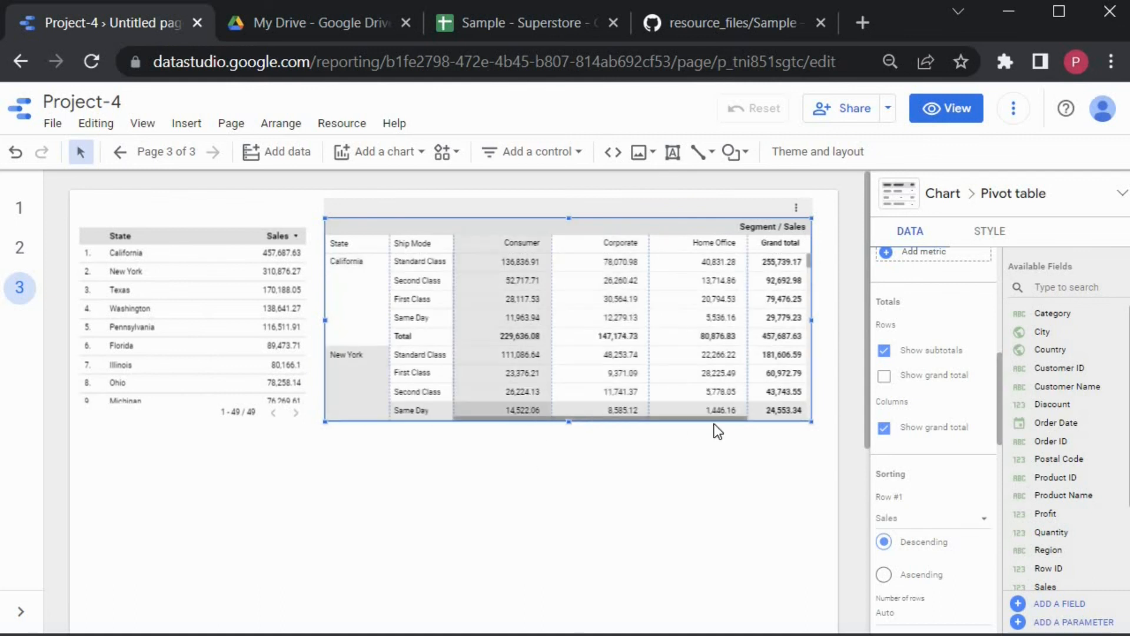
Open the report in view mode and examine the pivot table's Ship Mode rows and subtotals for several states
{"action": "left_click", "coordinate": [942, 109]}
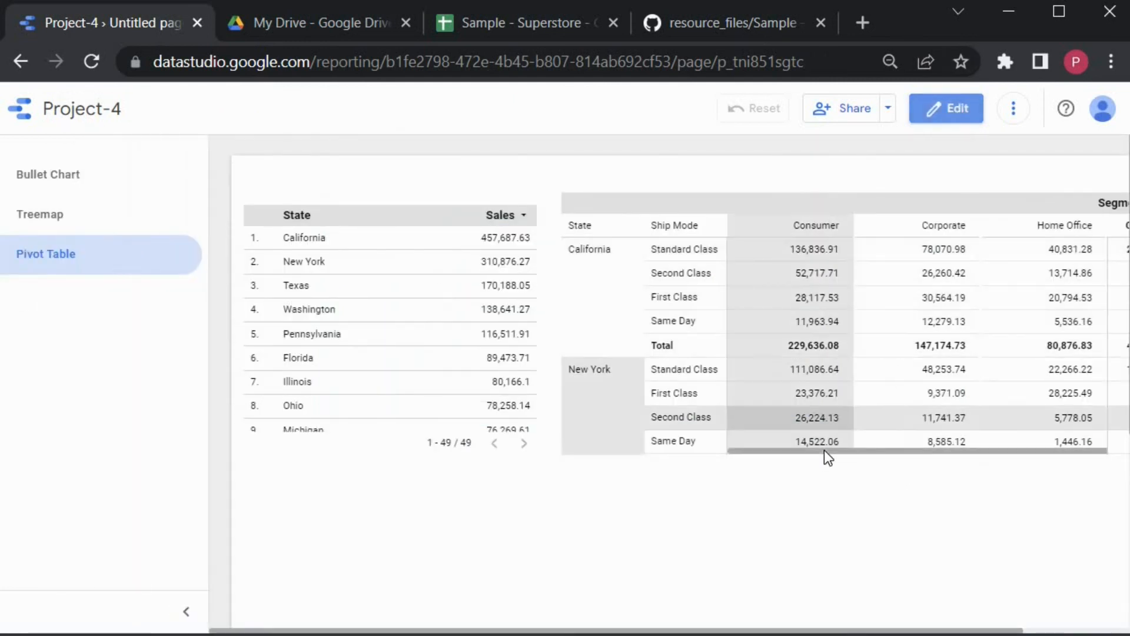
{"action": "scroll", "coordinate": [920, 394], "scroll_direction": "down", "scroll_amount": 5}
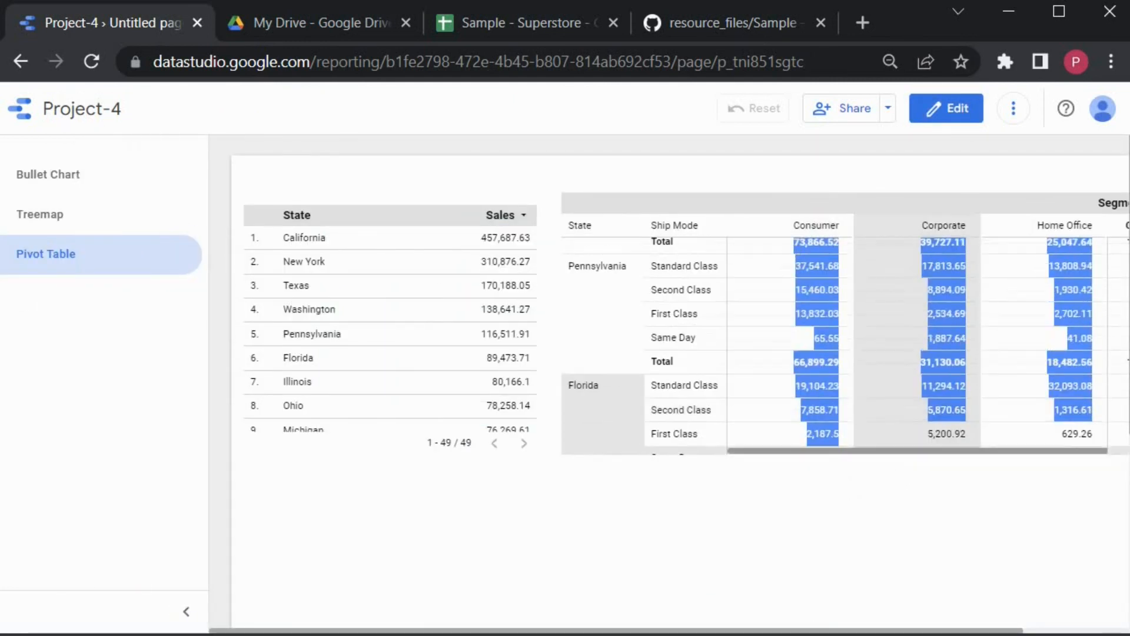
{"action": "scroll", "coordinate": [918, 330], "scroll_direction": "up", "scroll_amount": 3}
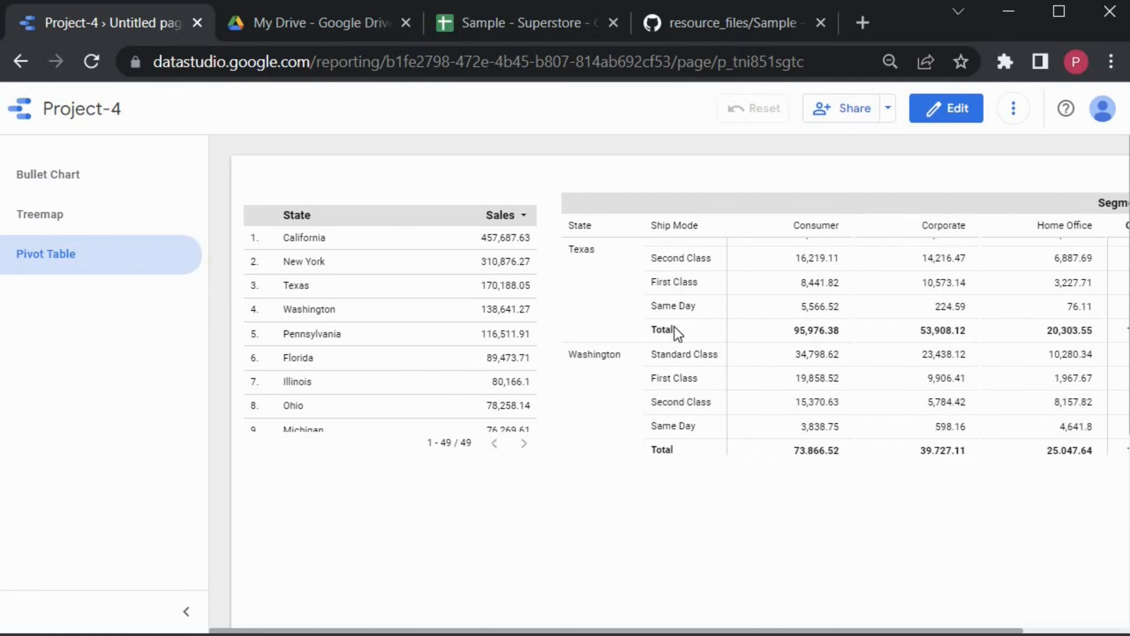
Return to edit mode, narrow the pivot table, and view the report again to check each state's subtotals and grand total column
{"action": "double_click", "coordinate": [724, 238]}
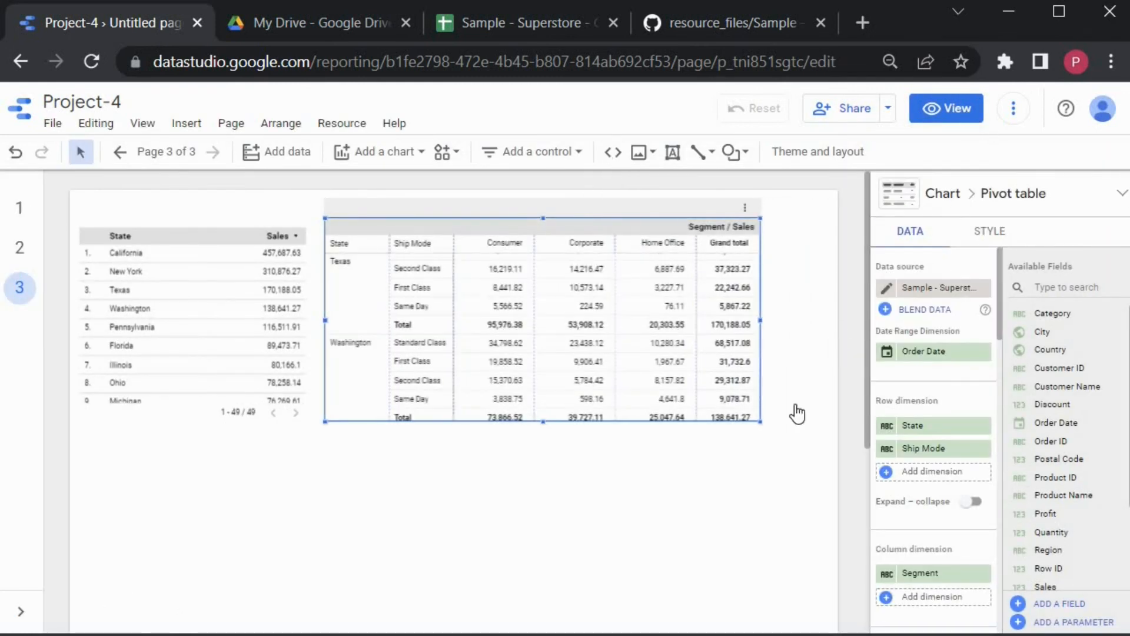
{"action": "key", "text": "ctrl+shift+e"}
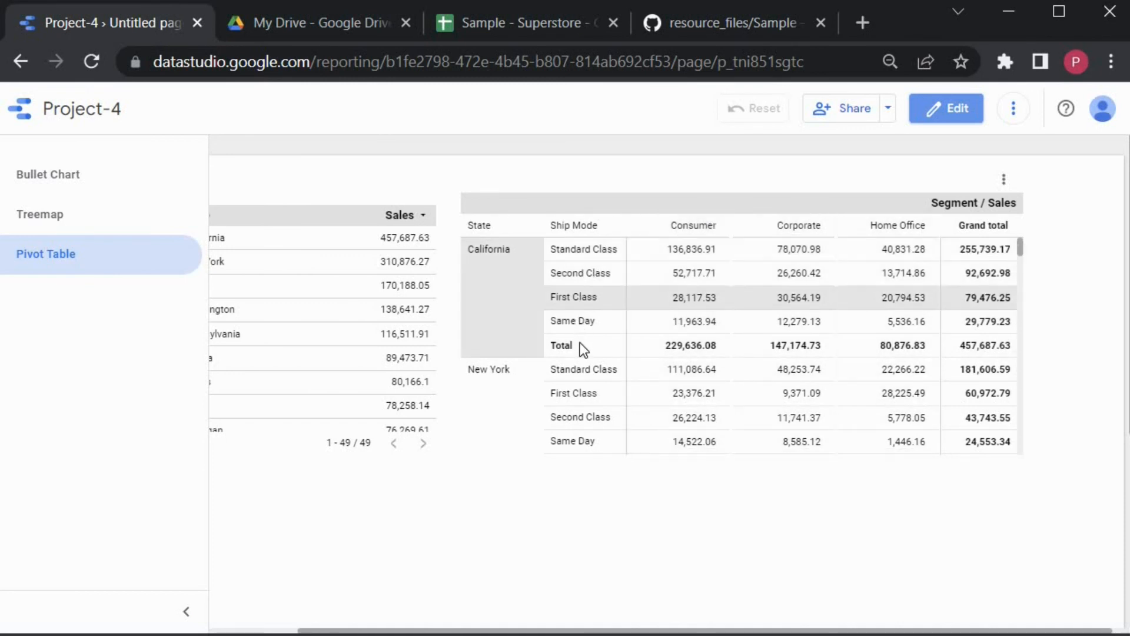
{"action": "scroll", "coordinate": [586, 362], "scroll_direction": "down", "scroll_amount": 2}
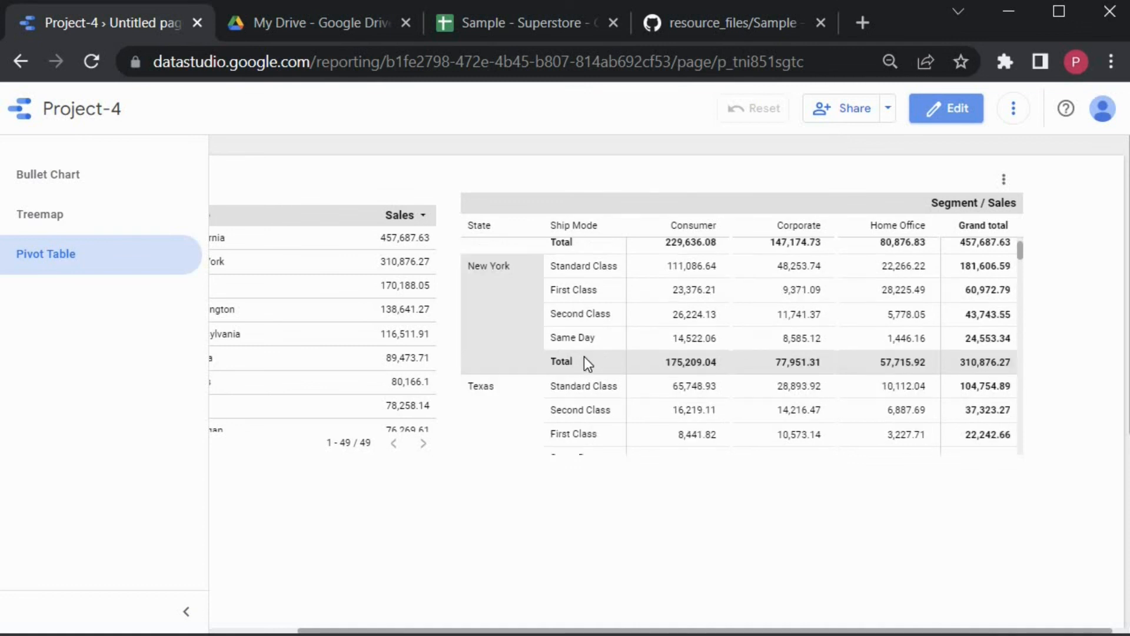
{"action": "scroll", "coordinate": [584, 356], "scroll_direction": "up", "scroll_amount": 3}
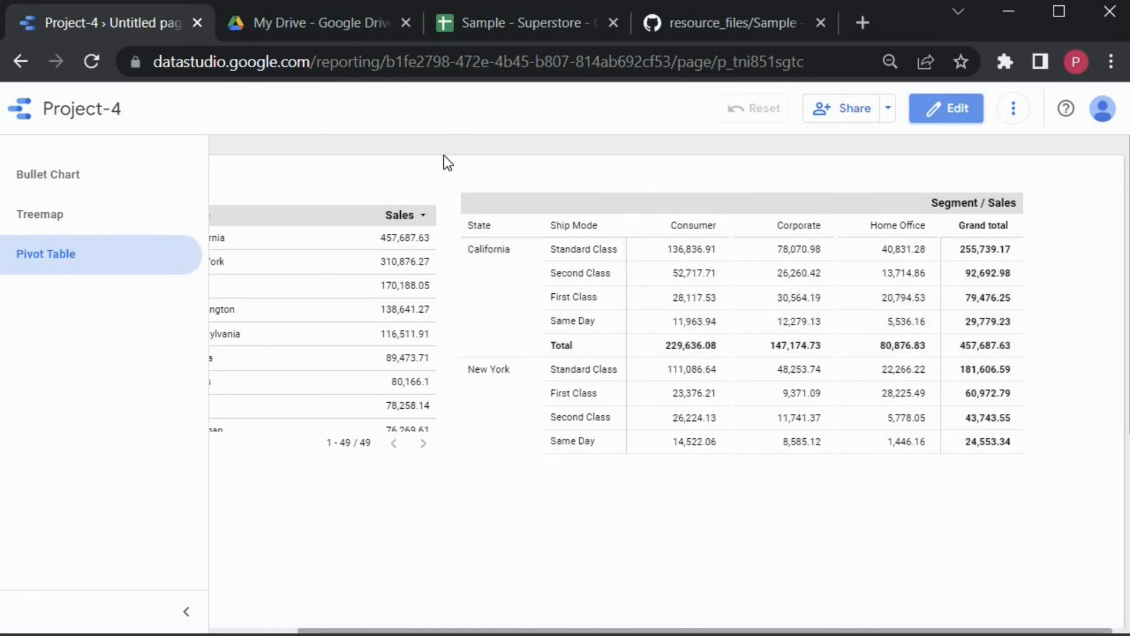
Switch to the Sample - Superstore spreadsheet and examine the Region column's filter values, closing the filter with all regions selected
{"action": "left_click", "coordinate": [479, 20]}
{"action": "key", "text": "Down"}
{"action": "key", "text": "Down"}
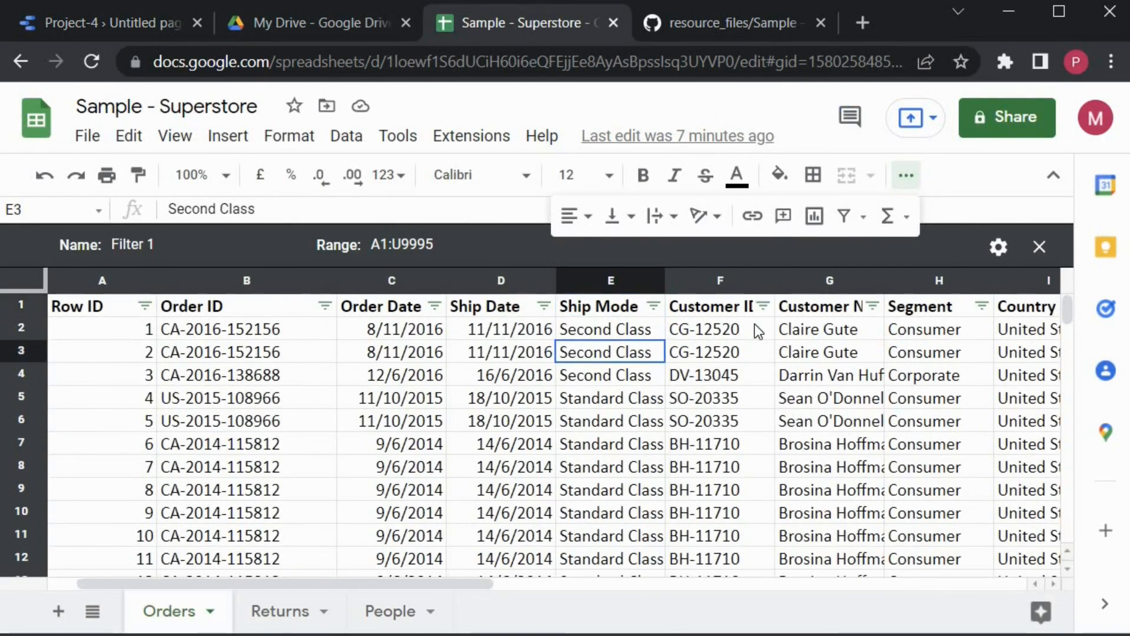
{"action": "key", "text": "Up"}
{"action": "key", "text": "Right"}
{"action": "key", "text": "Right"}
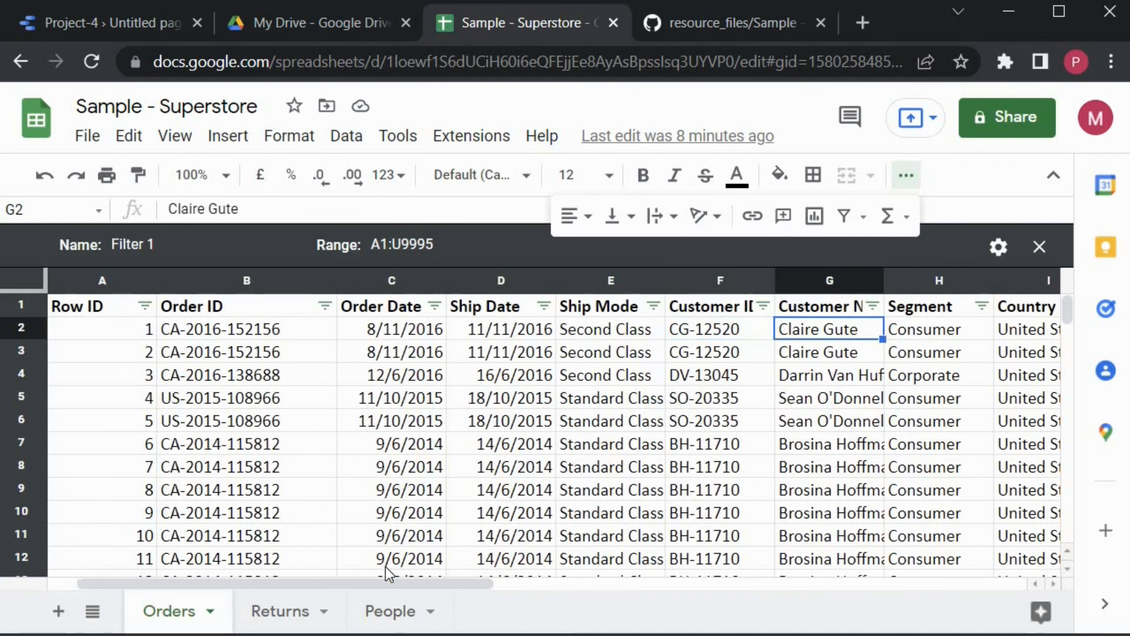
{"action": "left_click_drag", "start_coordinate": [479, 582], "coordinate": [685, 320]}
{"action": "left_click_drag", "start_coordinate": [656, 581], "coordinate": [789, 581]}
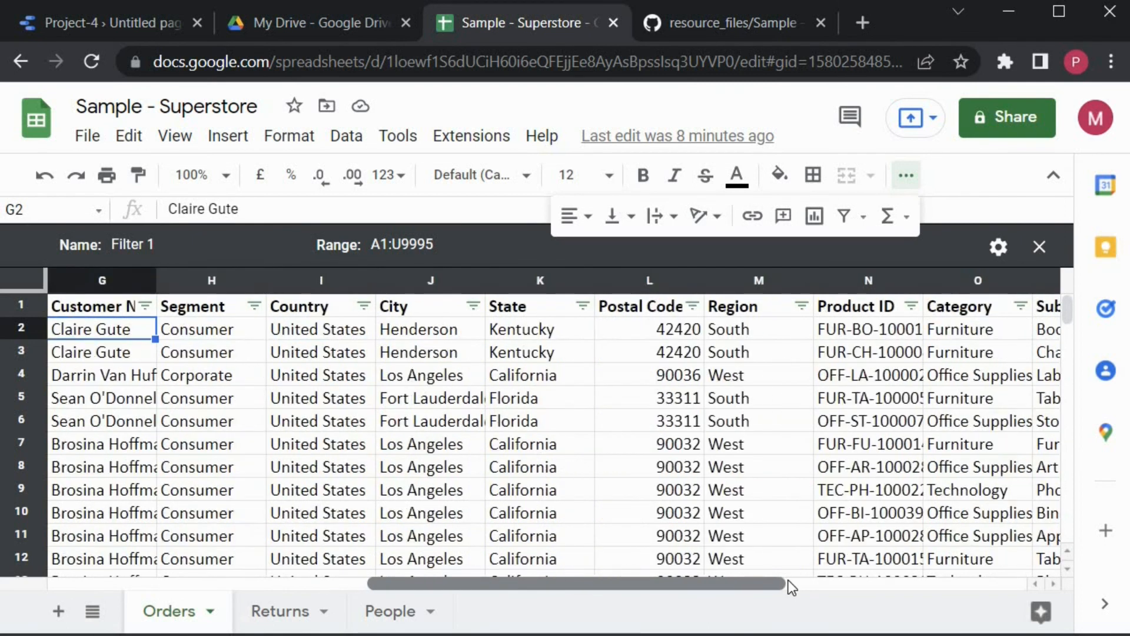
{"action": "left_click", "coordinate": [692, 306]}
{"action": "scroll", "coordinate": [480, 513], "scroll_direction": "down", "scroll_amount": 3}
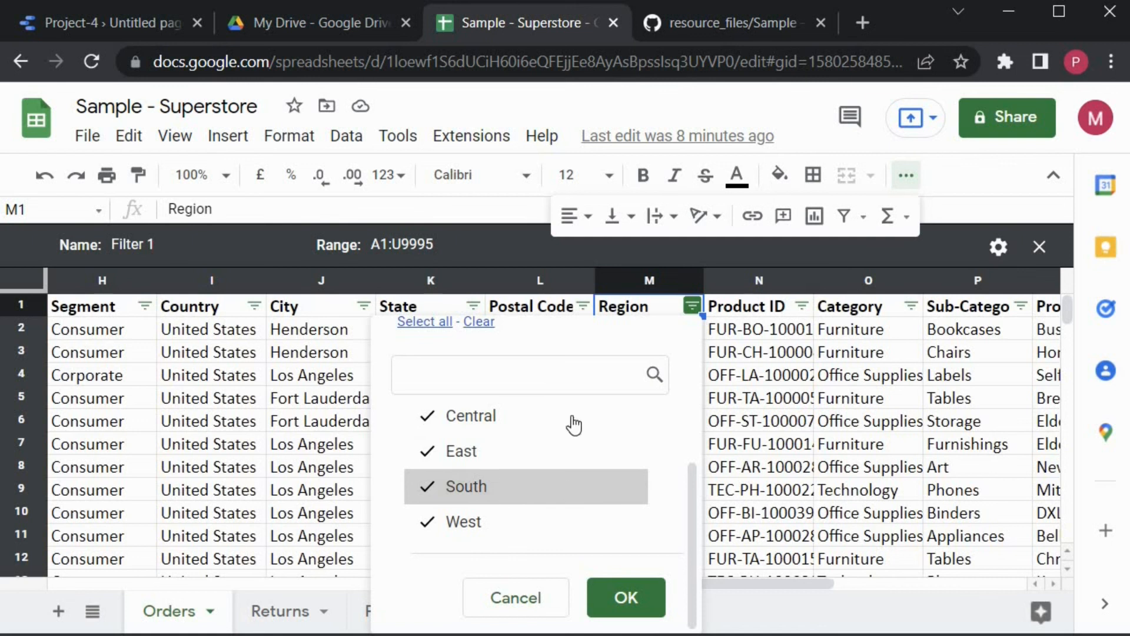
{"action": "left_click", "coordinate": [615, 586]}
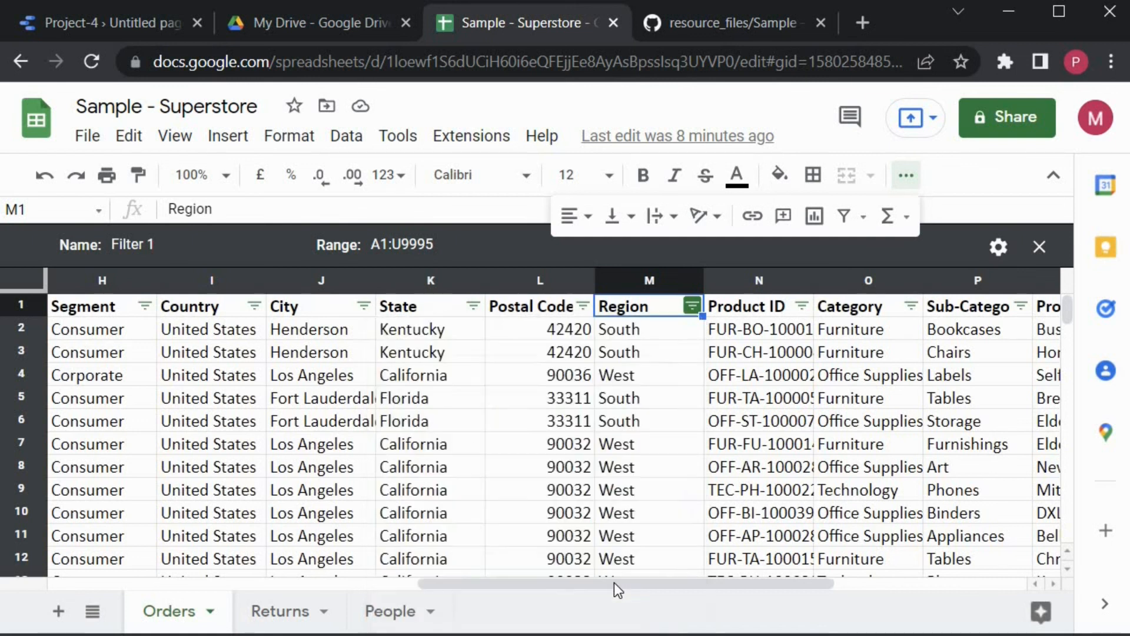
Review the spreadsheet's product and sales columns and its title, then return to the Data Studio report
{"action": "scroll", "coordinate": [726, 580], "scroll_direction": "right", "scroll_amount": 3}
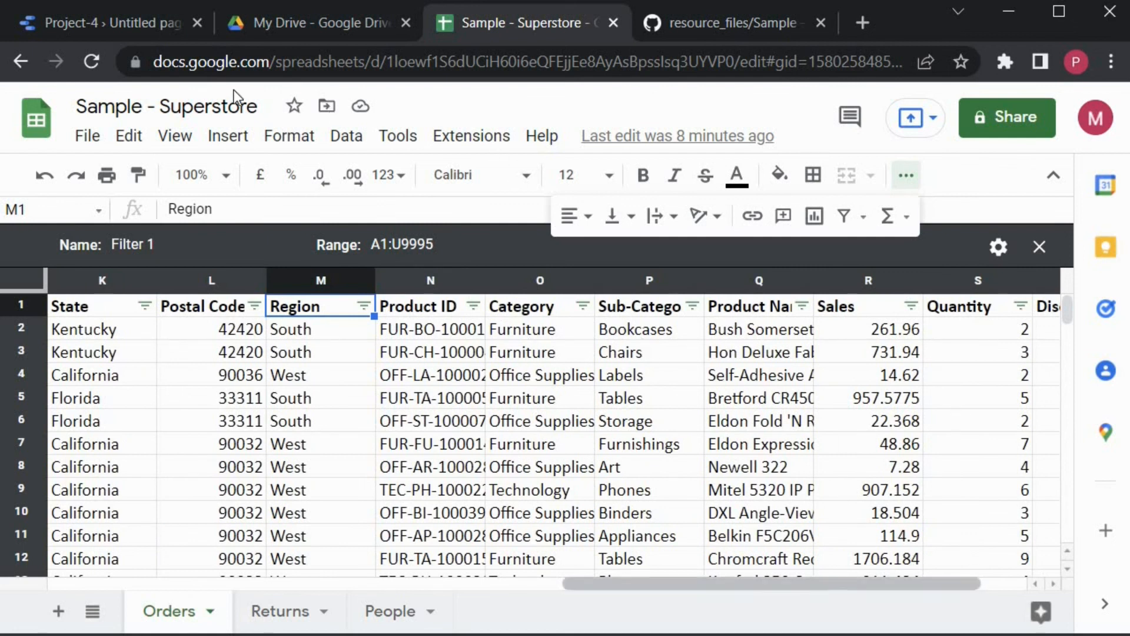
{"action": "left_click", "coordinate": [149, 106]}
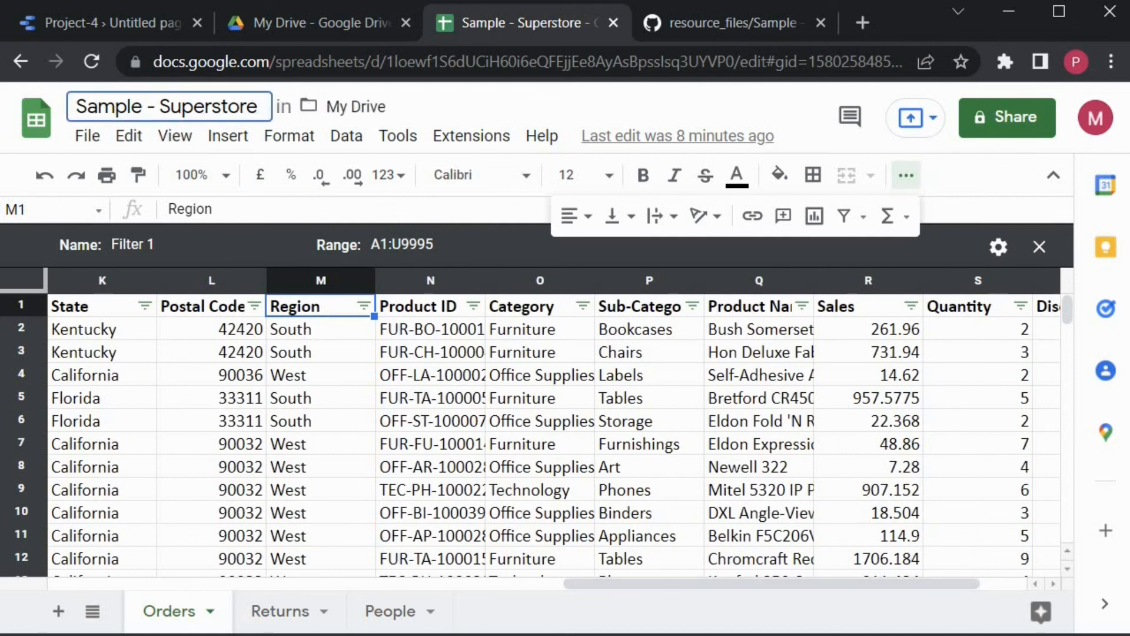
{"action": "key", "text": "ctrl+a"}
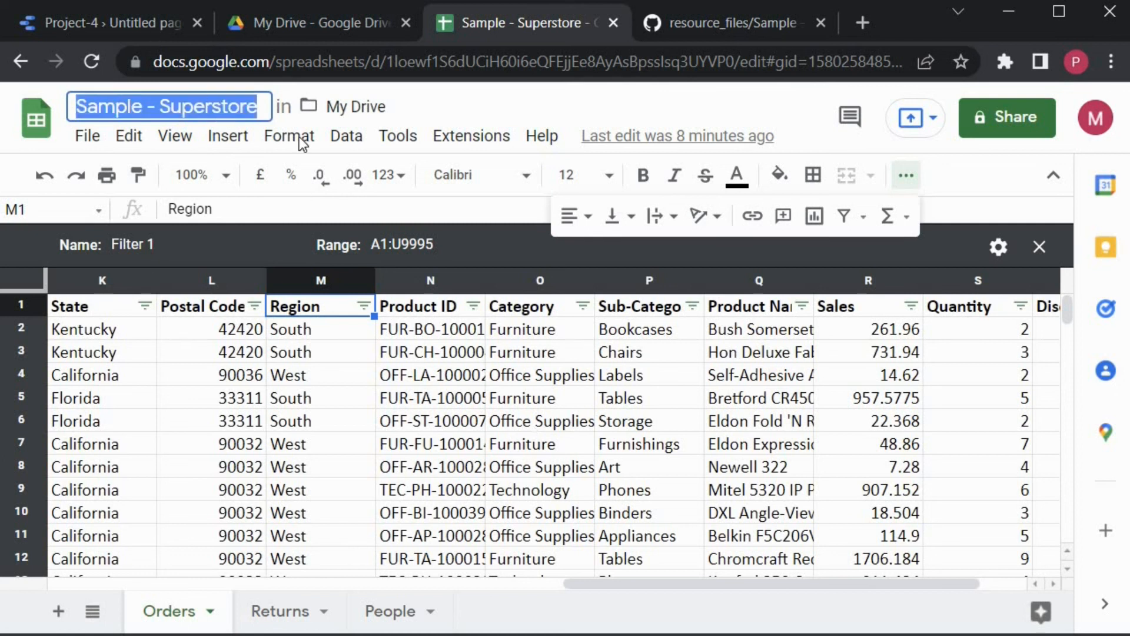
{"action": "left_click", "coordinate": [112, 22]}
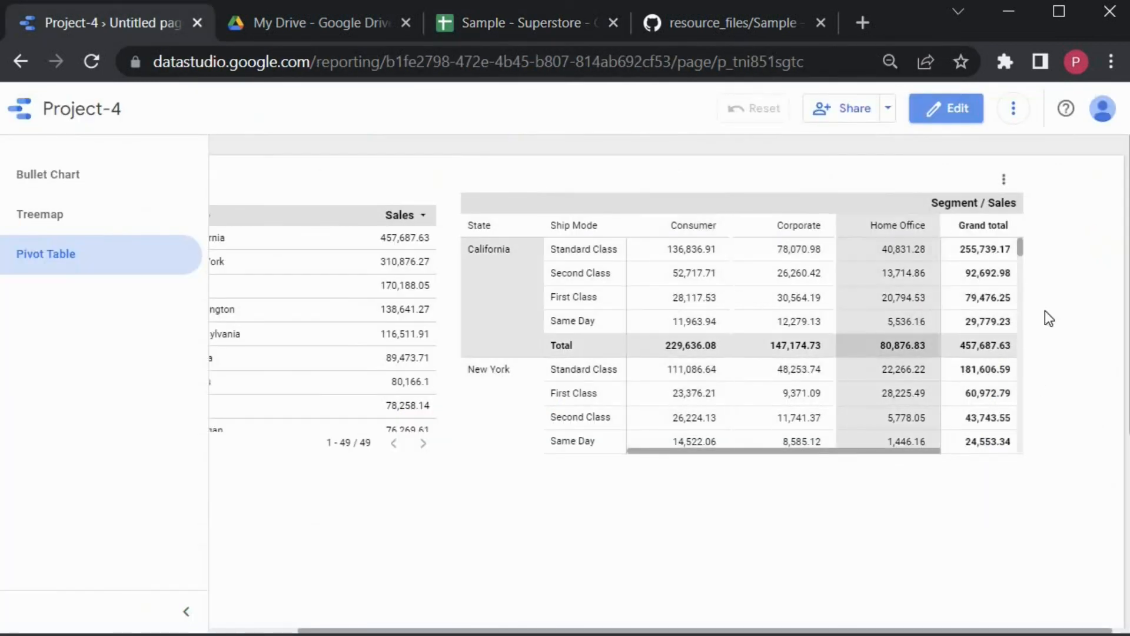